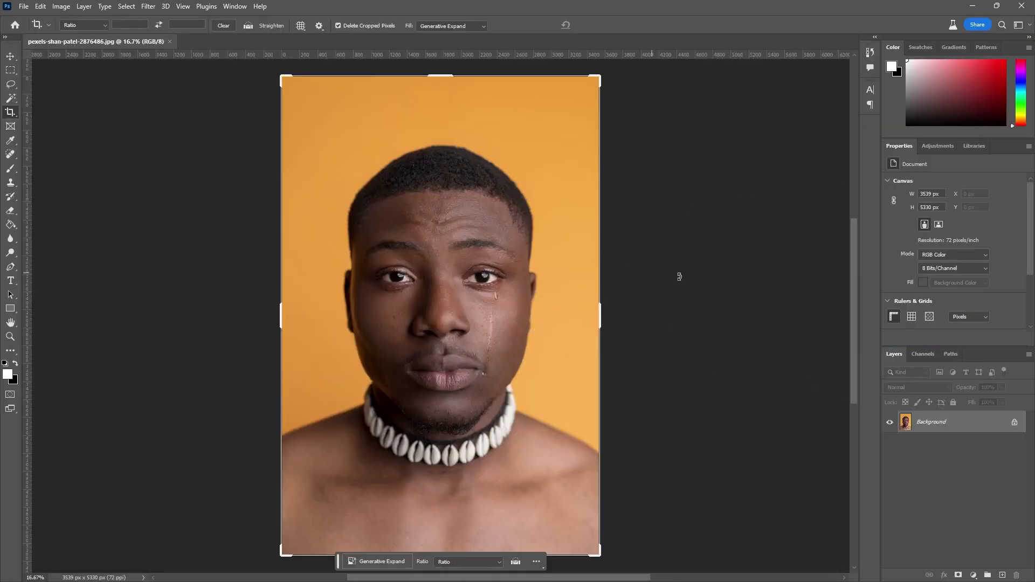
Duplicate the Background layer and hide the original Background layer
drag(958, 421, 1002, 575)
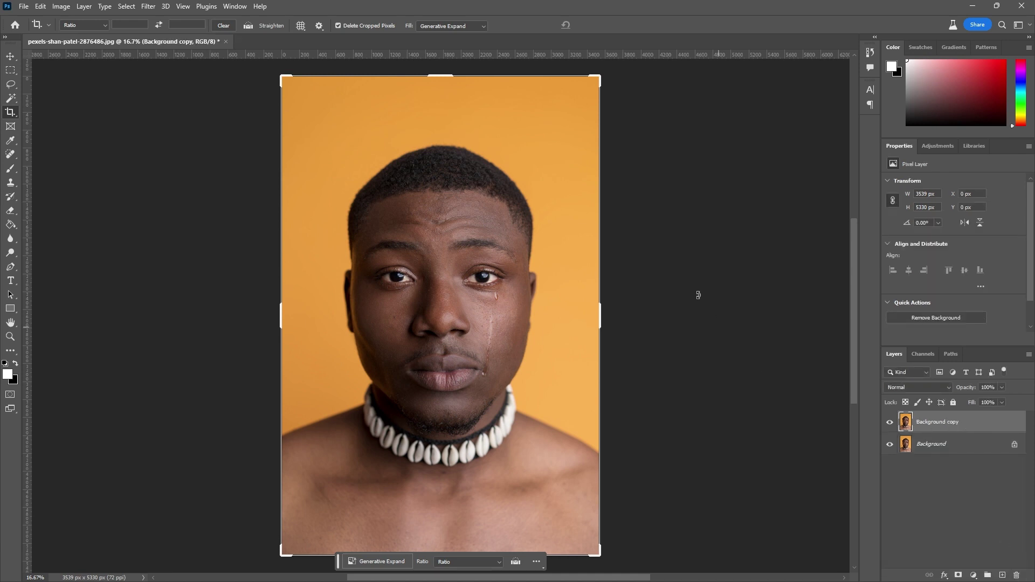
click(890, 444)
Open Filter > Neural Filters for the man's portrait
click(149, 6)
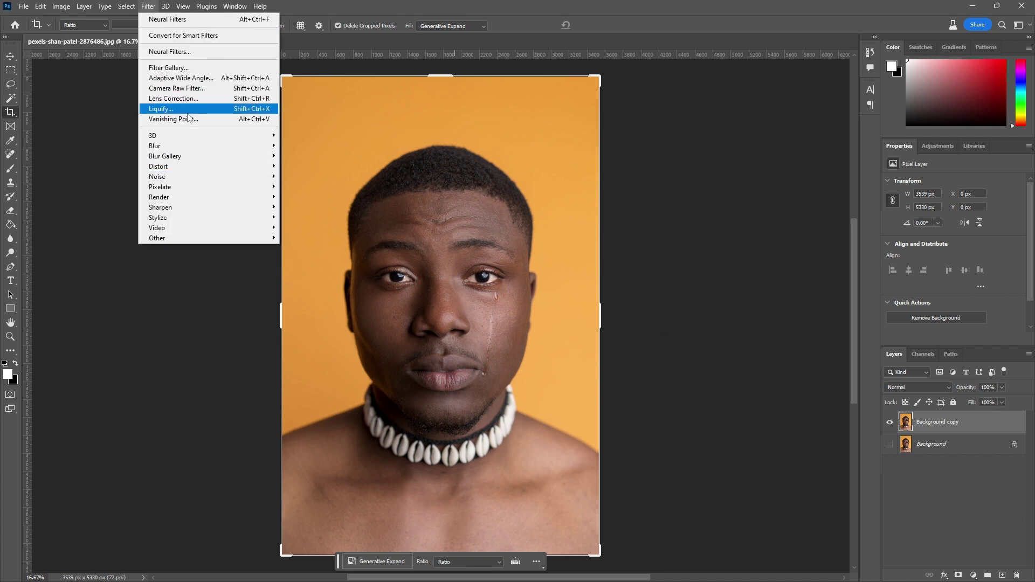
click(169, 52)
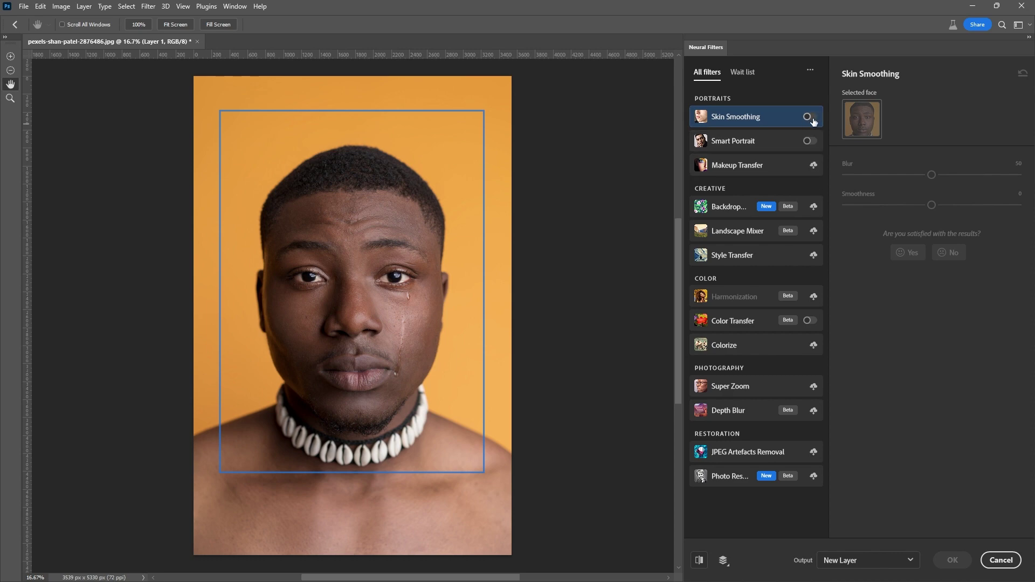
Preview Skin Smoothing by toggling it on and off several times, leaving it switched off
scroll(340, 310, up, 3)
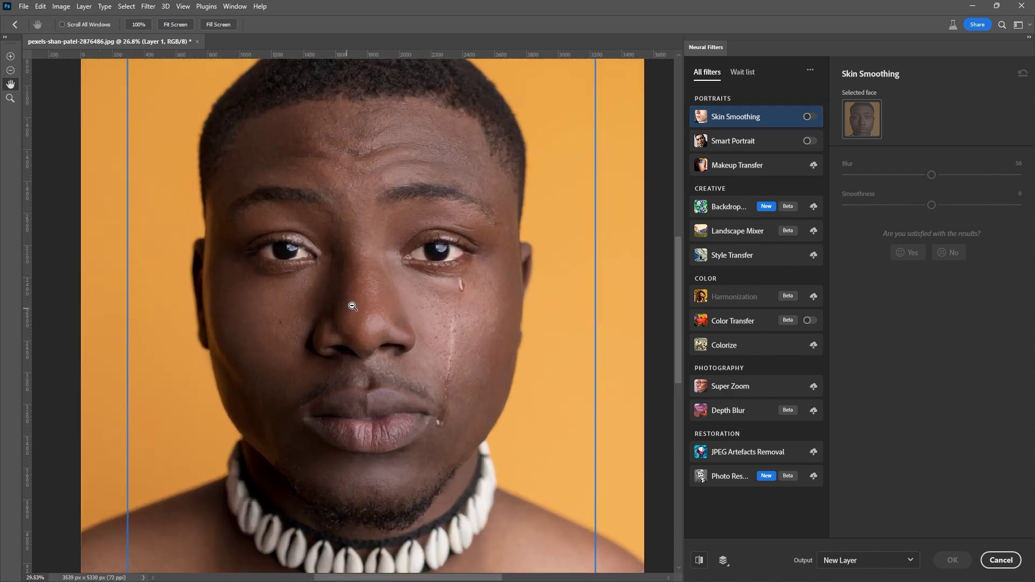
scroll(353, 306, up, 2)
click(809, 116)
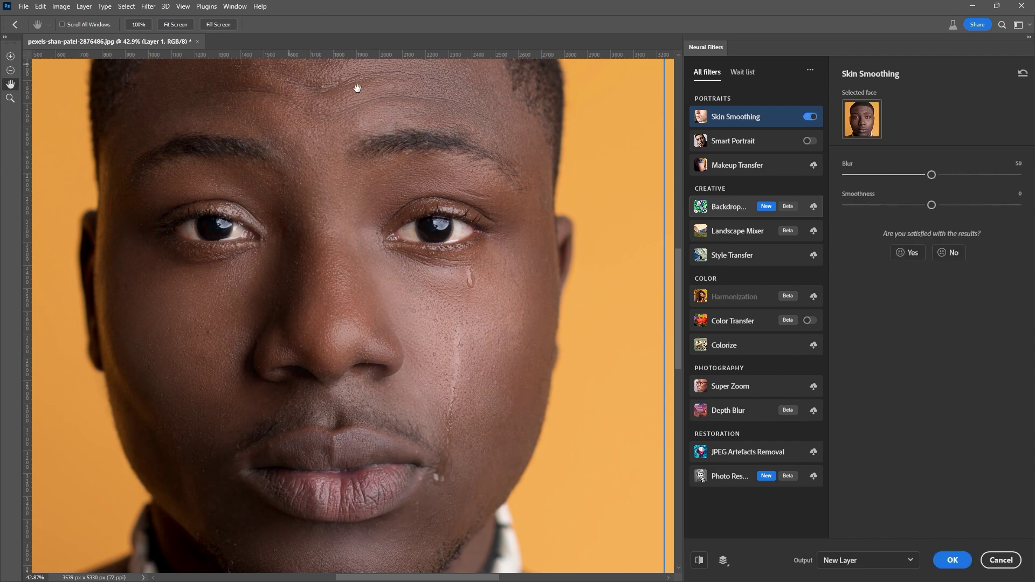
click(811, 119)
click(811, 119)
click(811, 118)
click(811, 119)
click(811, 118)
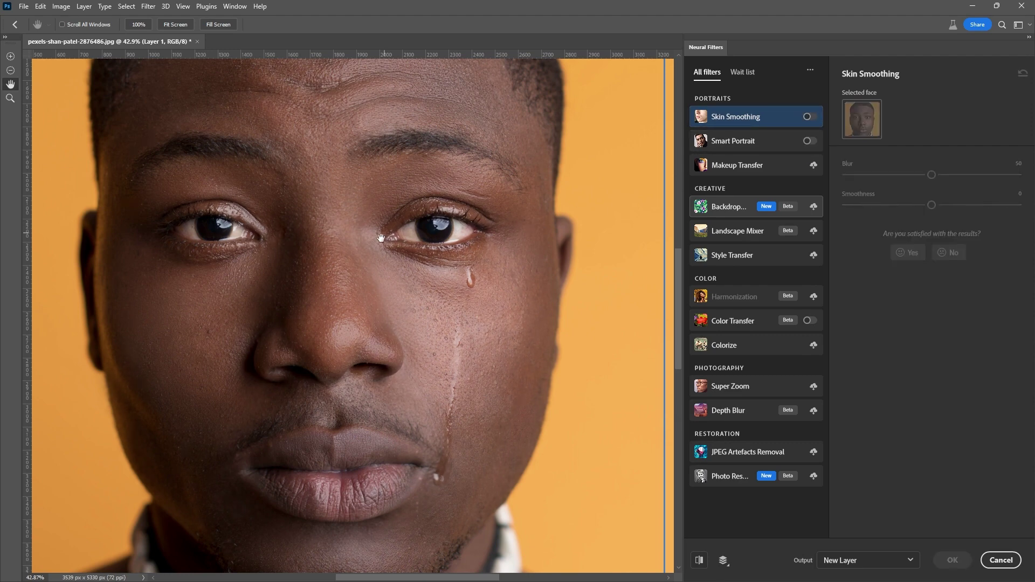
scroll(434, 250, down, 3)
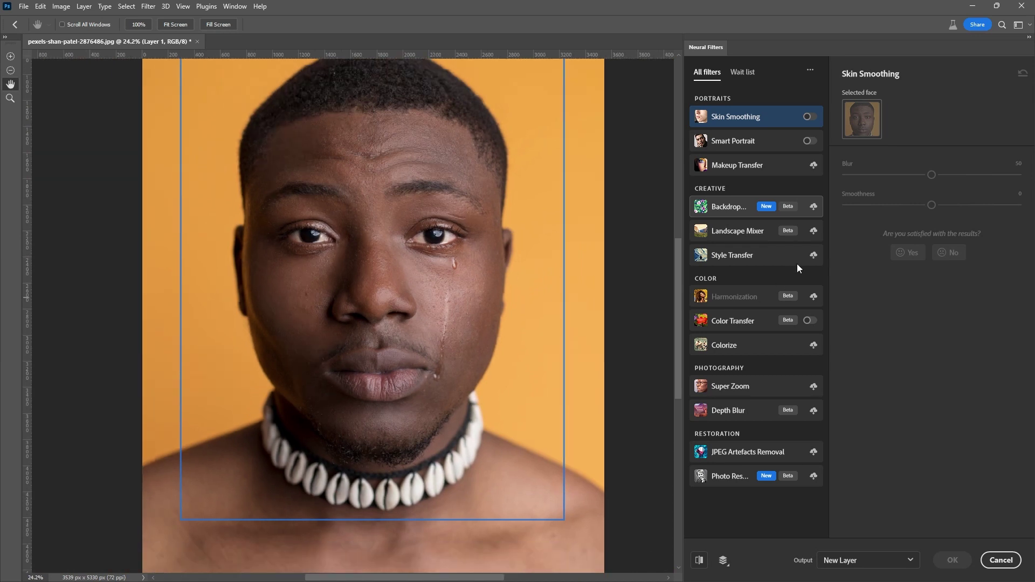
Switch on Smart Portrait and pan the preview down slightly to frame the man's face
click(765, 141)
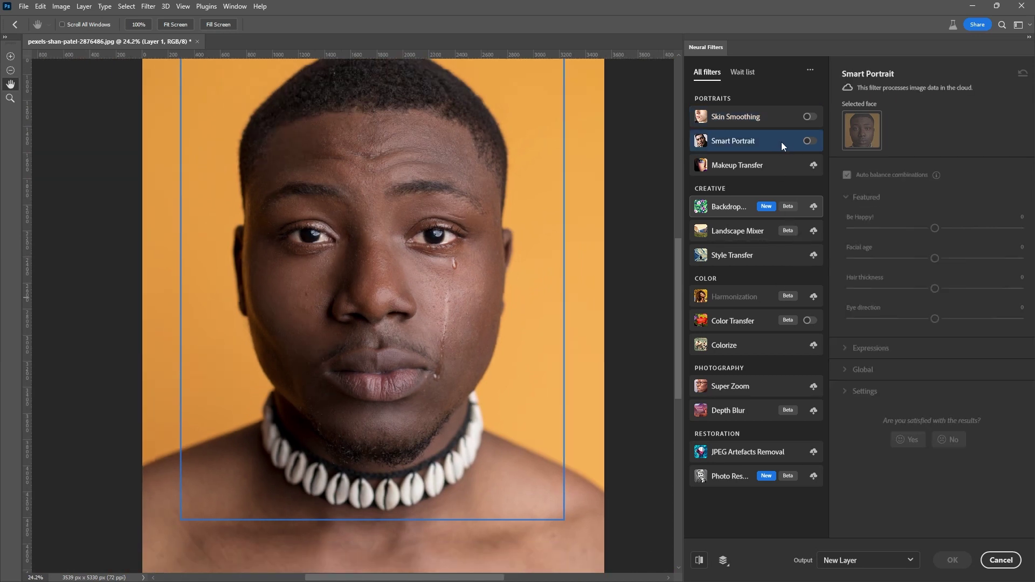
click(811, 143)
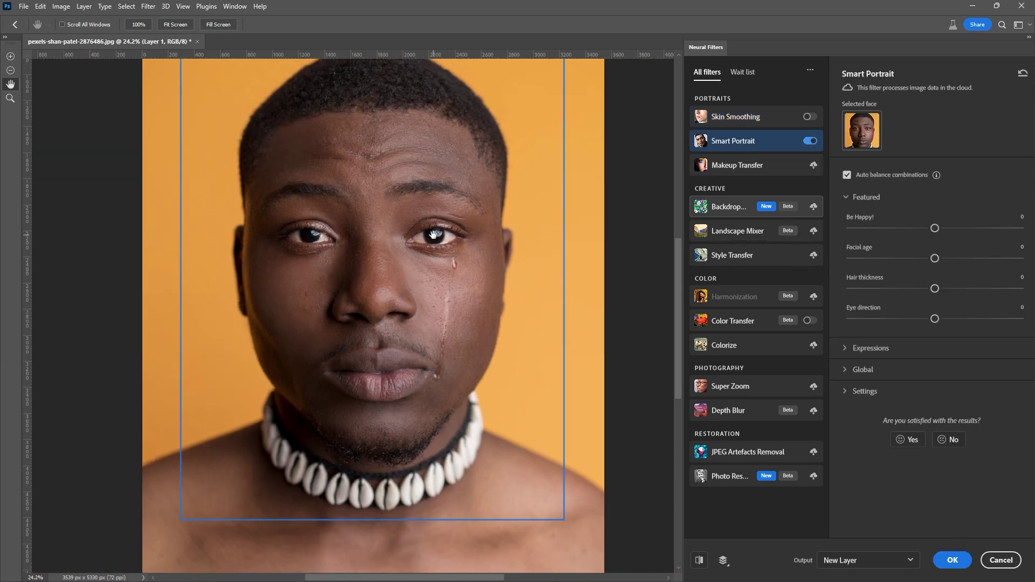
scroll(441, 223, down, 1)
key(alt+space)
drag(491, 180, 484, 226)
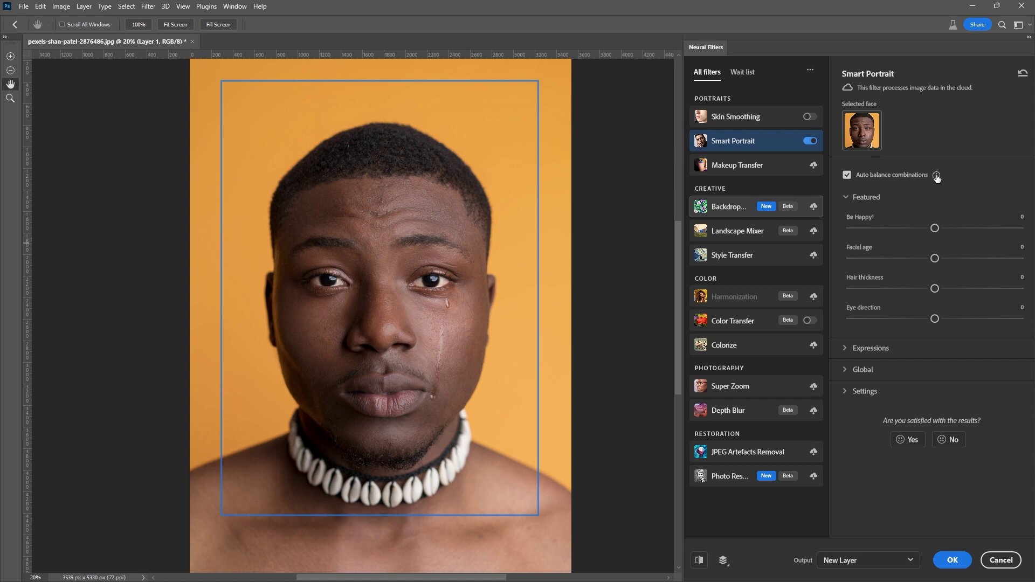
Expand and collapse the Featured, Expressions and Global slider sections to inspect them
mouse_move(937, 178)
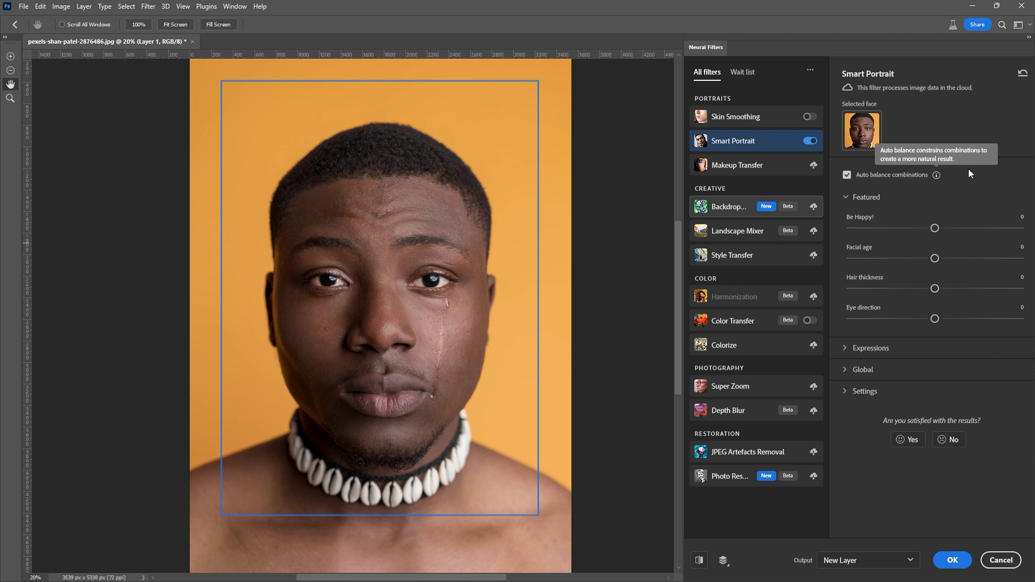
click(982, 196)
click(917, 197)
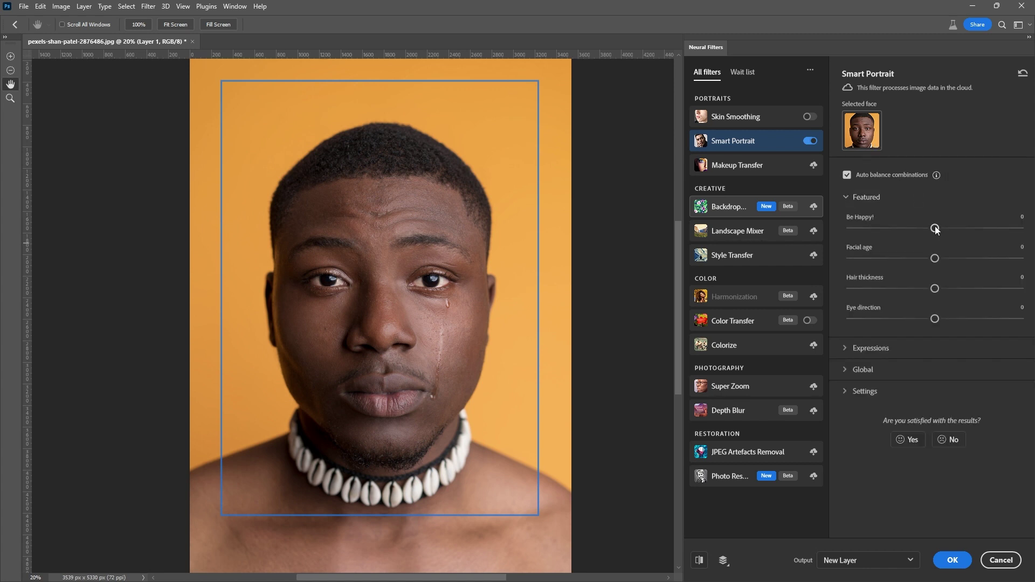
click(905, 349)
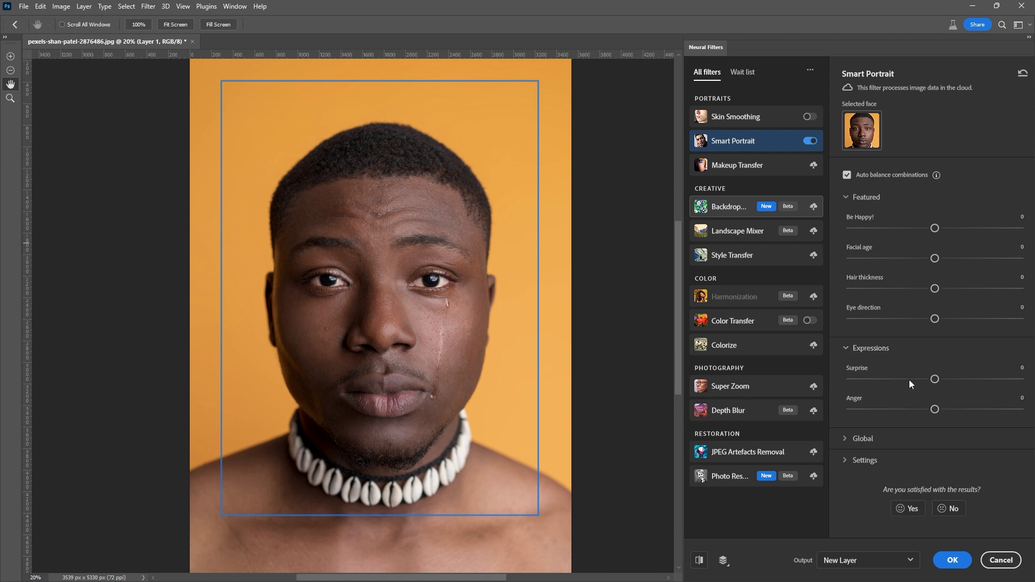
click(848, 350)
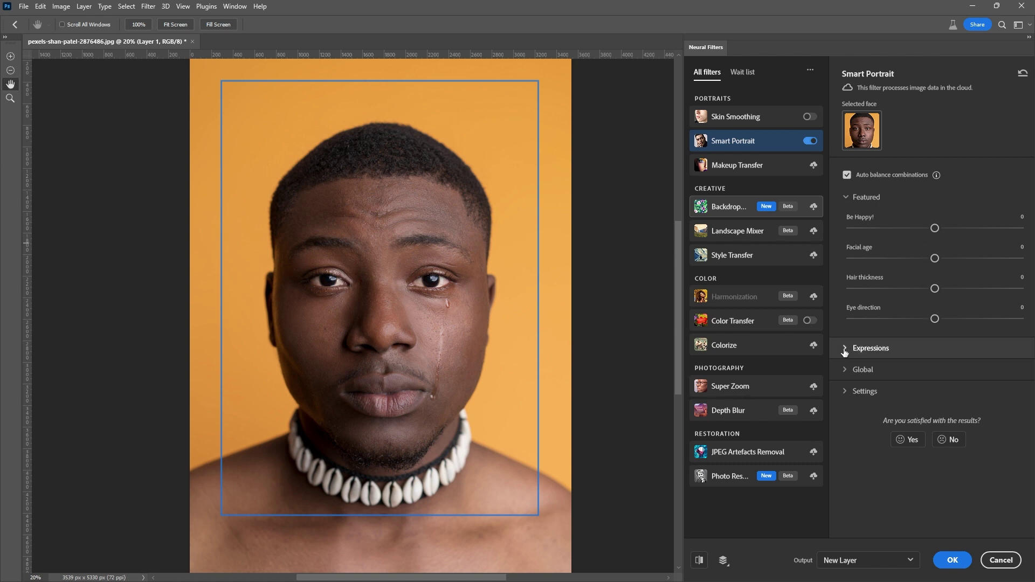
click(895, 349)
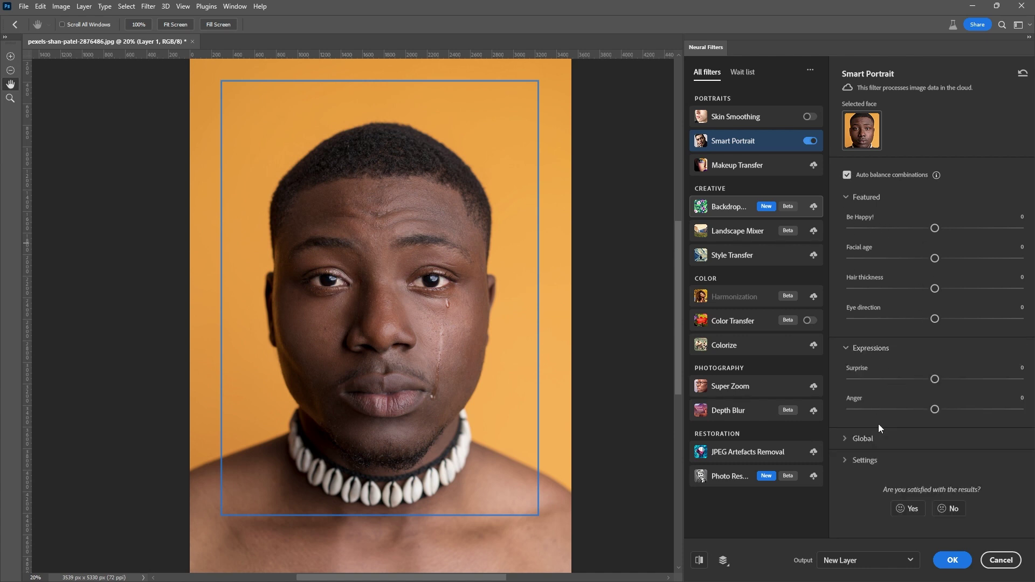
scroll(881, 423, down, 1)
click(846, 441)
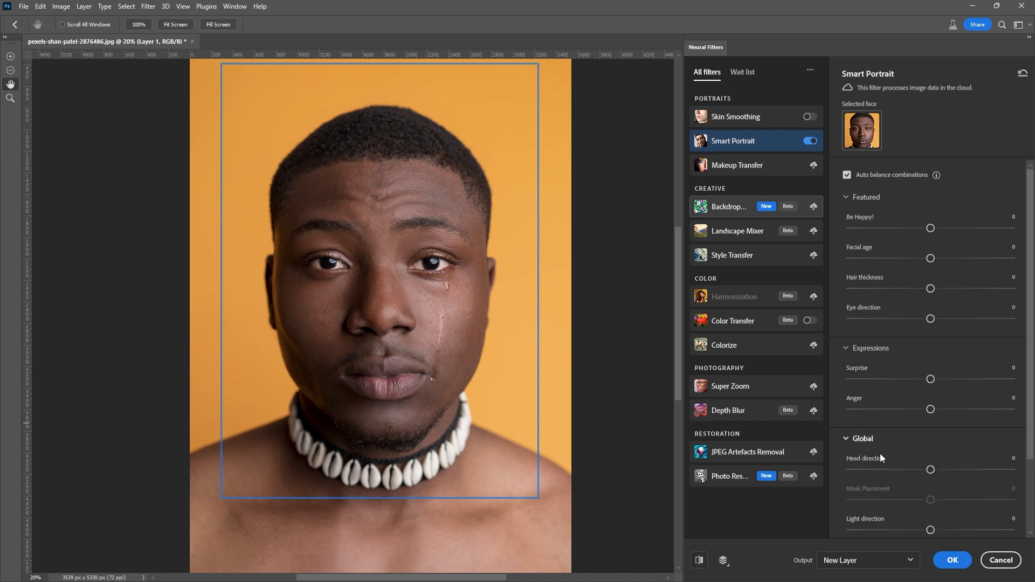
click(849, 439)
click(856, 348)
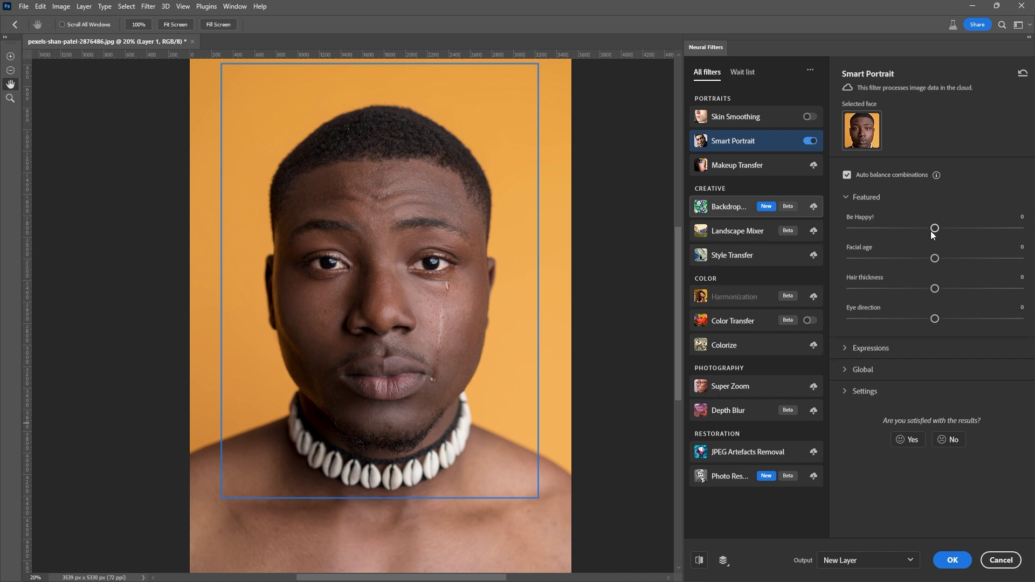
Raise Be Happy! to +50 and compare the smile against the original face
drag(935, 228, 1027, 229)
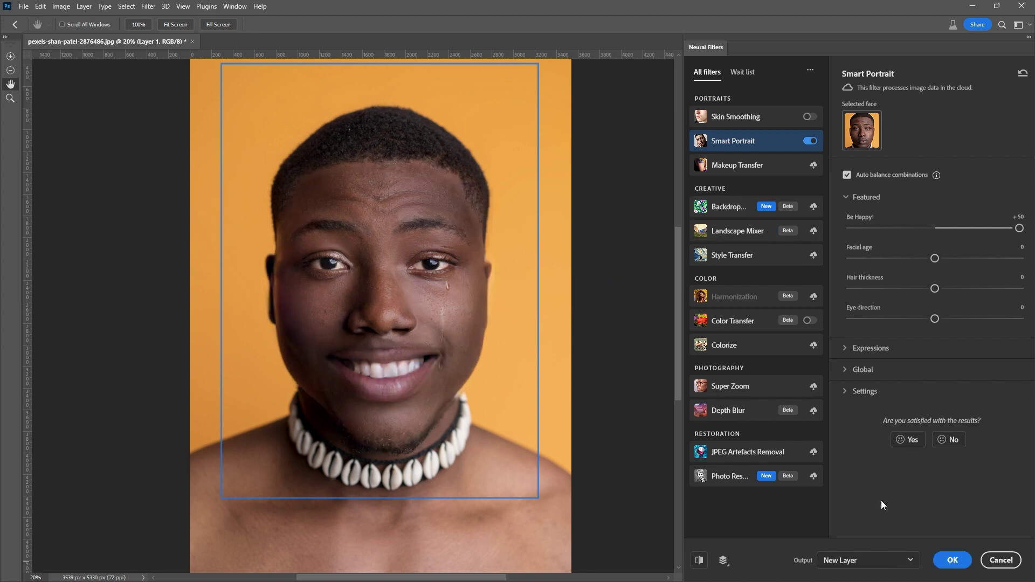
click(700, 561)
click(699, 561)
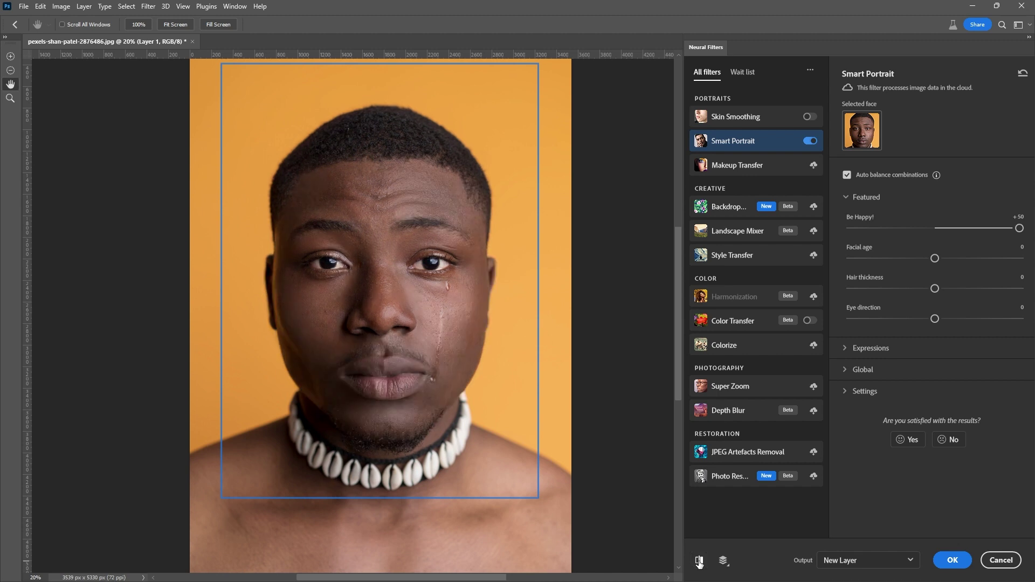
click(699, 561)
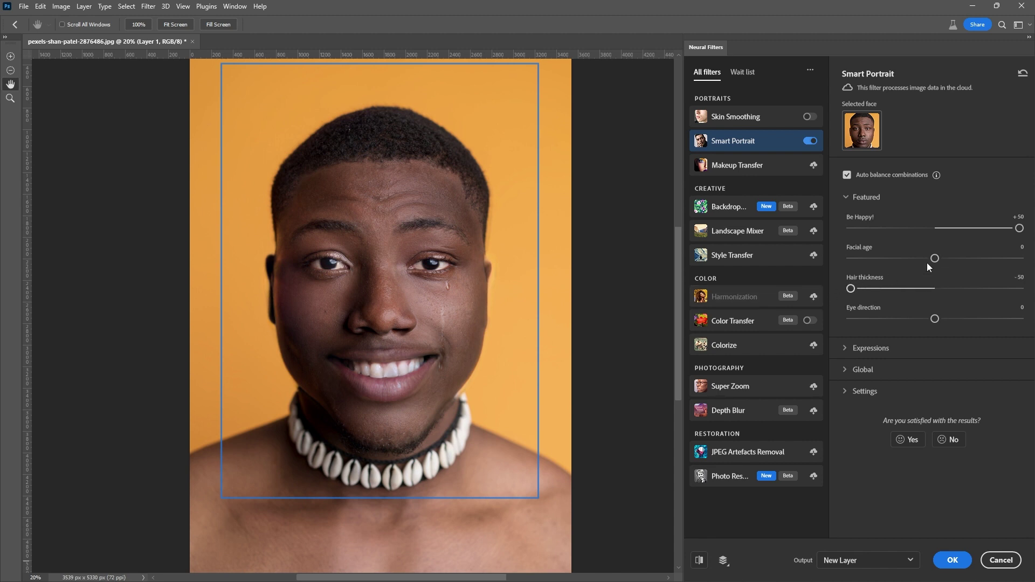
Try Facial age at +50, then lower Be Happy! to about +1 and reset Facial age to 0
drag(937, 258, 1021, 258)
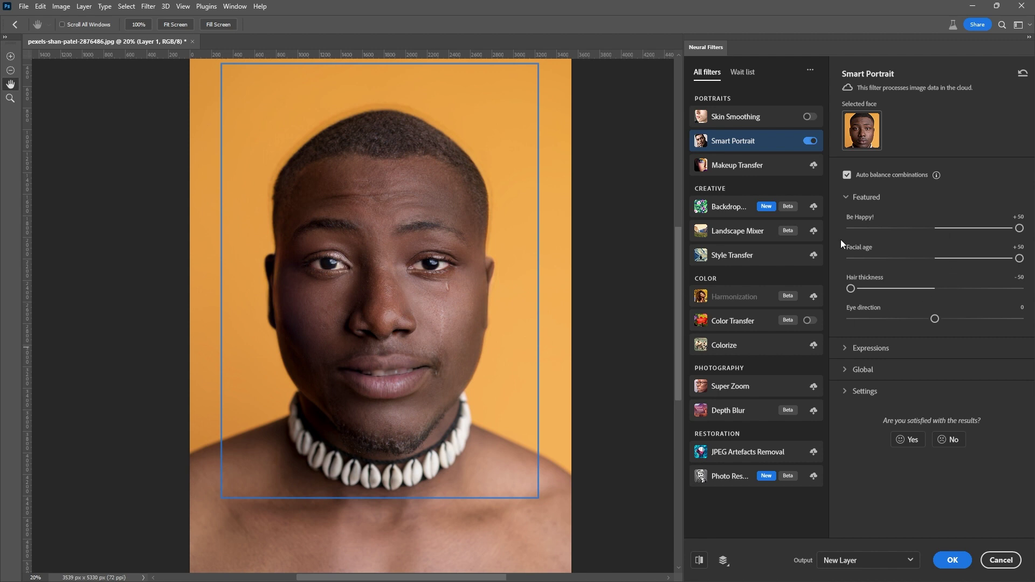
drag(1019, 228, 936, 229)
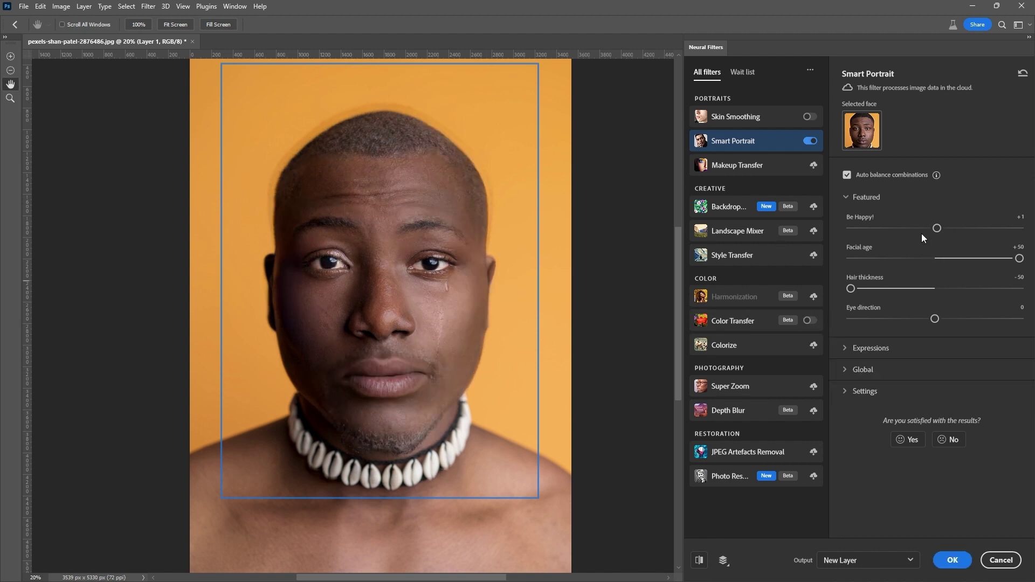
click(936, 259)
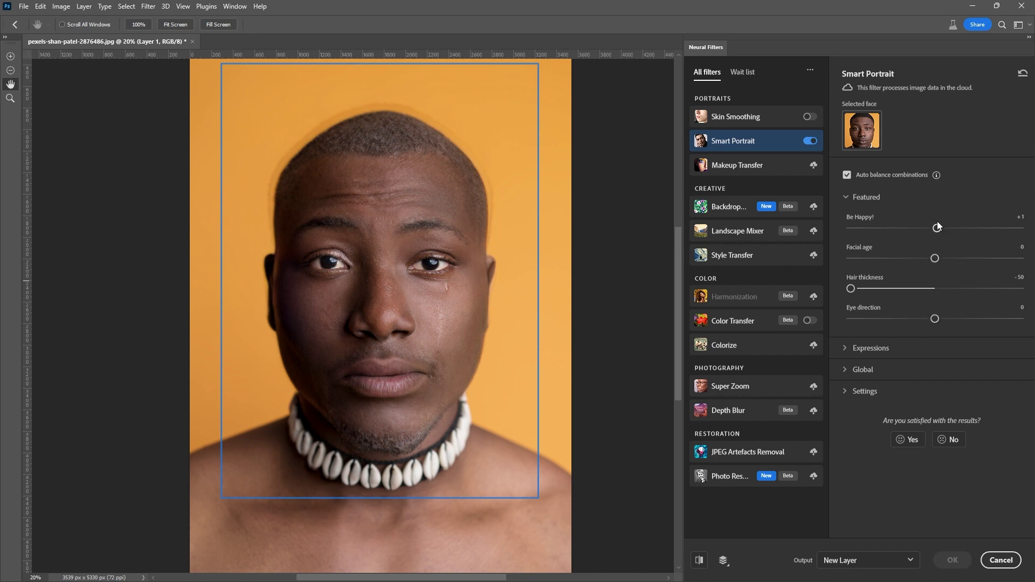
Reset Hair thickness to 0, then try Surprise at +50 and set it back to 0
click(934, 289)
click(935, 289)
click(937, 349)
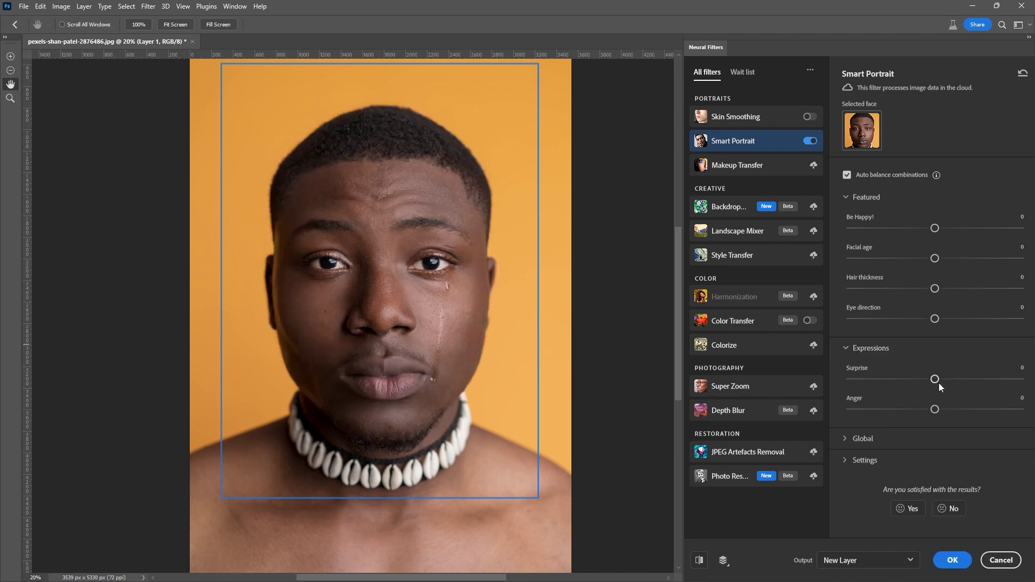
drag(936, 380, 1019, 380)
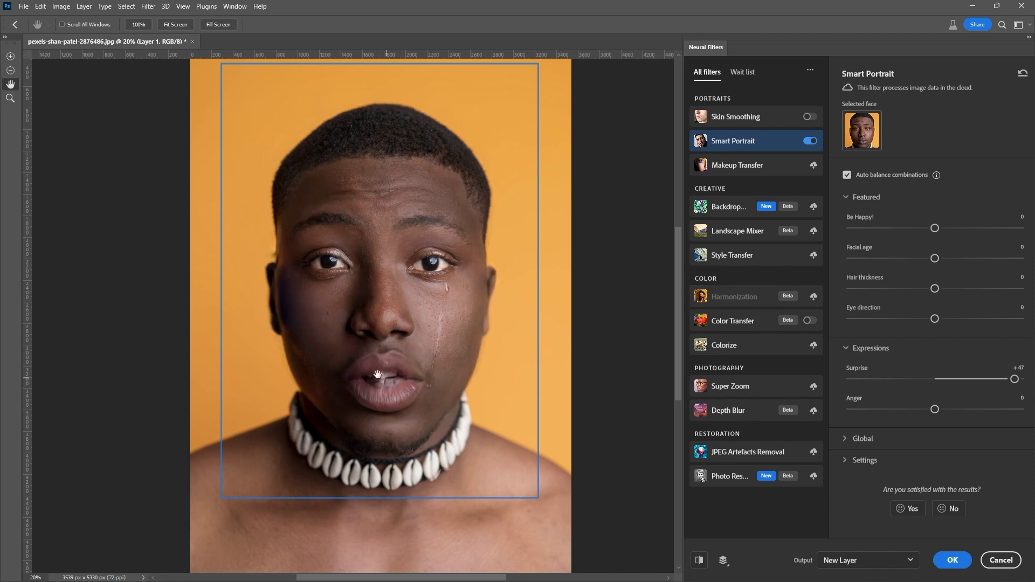
drag(1015, 380, 1019, 379)
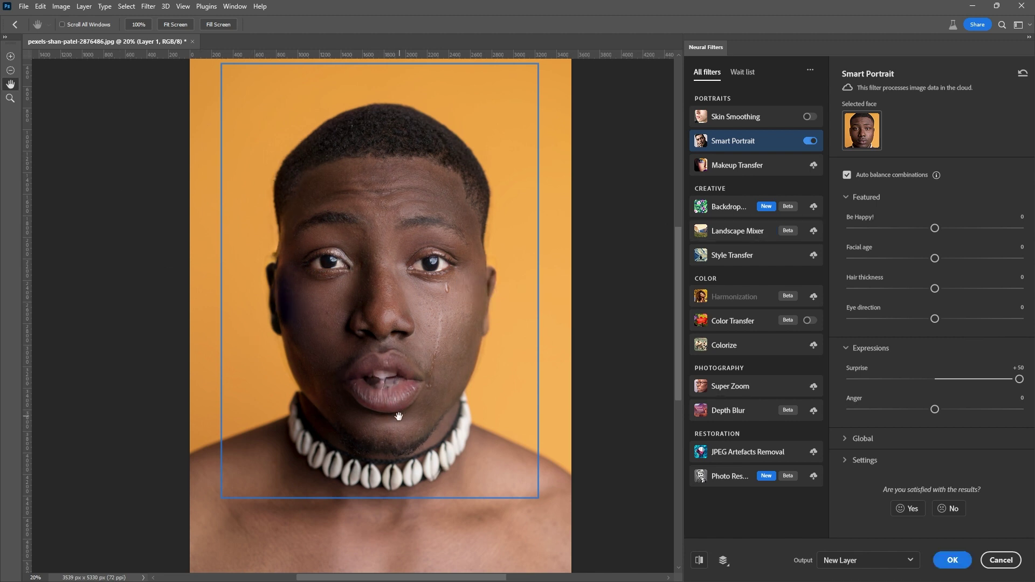
double_click(1018, 368)
text(0)
key(Return)
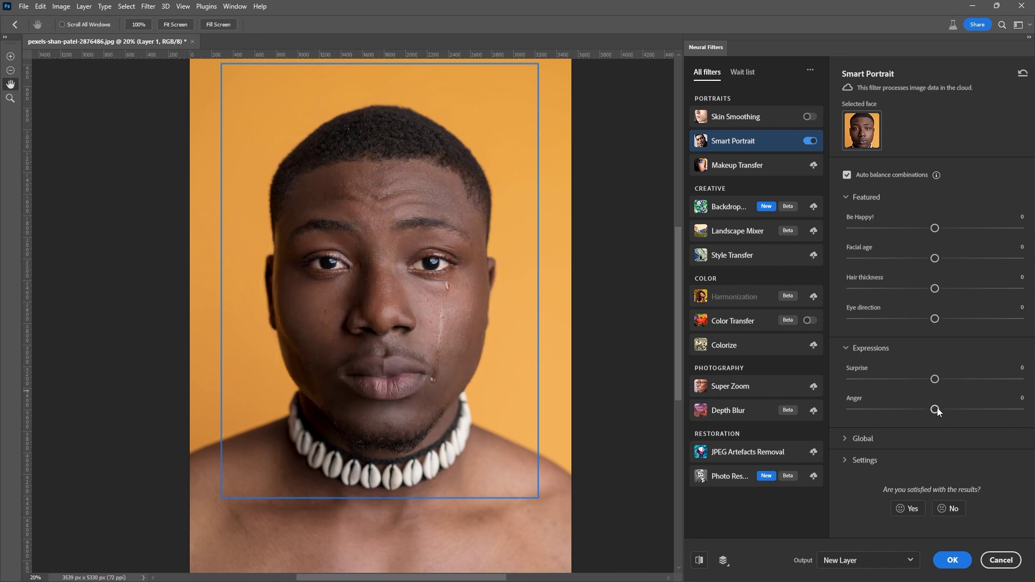
Try Anger at +50, then set its value back to 0
drag(937, 408, 1021, 410)
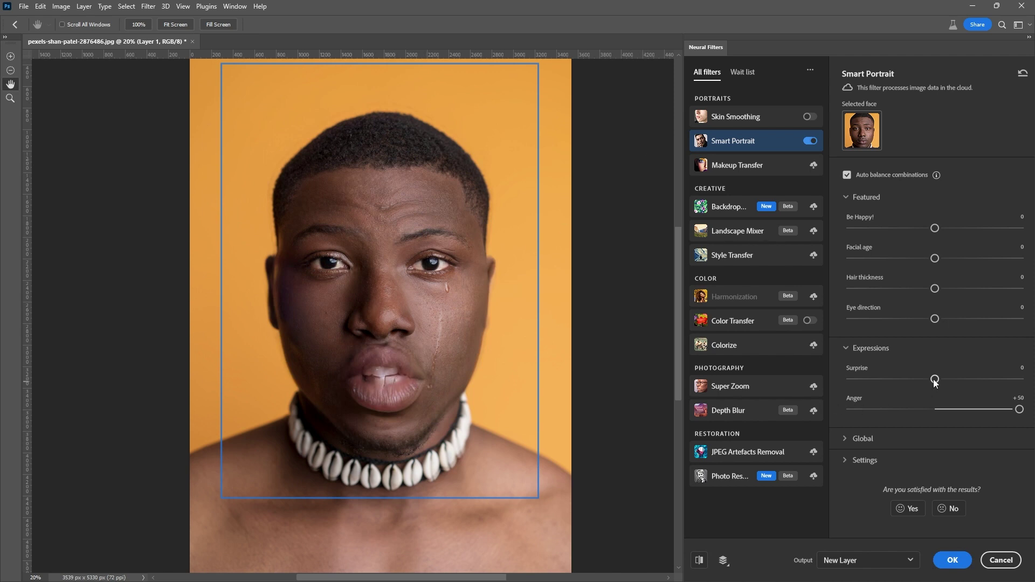
click(1019, 398)
text(0)
key(Return)
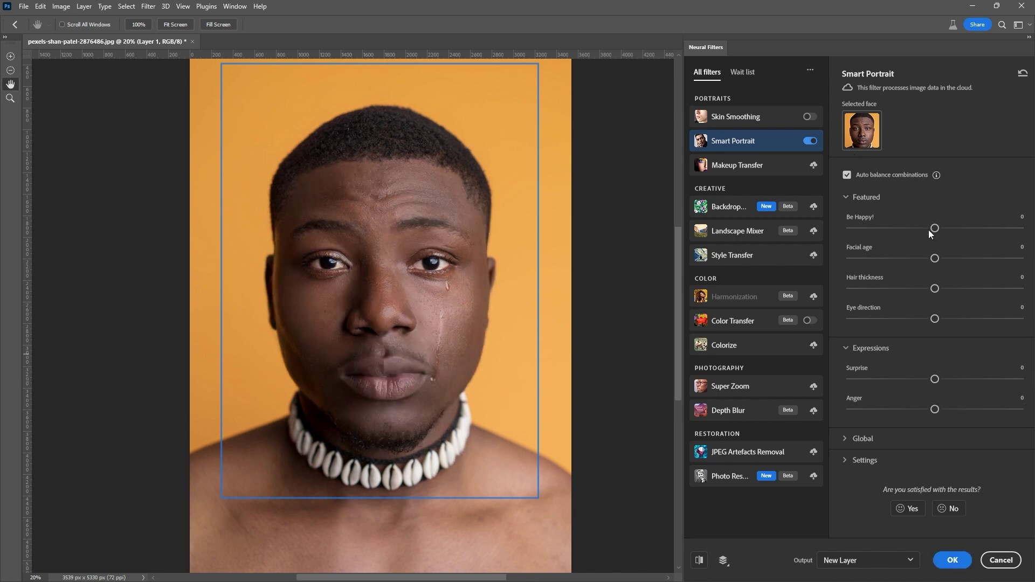
Set Be Happy! to +50 and Head direction to -14 in Smart Portrait
drag(935, 228, 830, 229)
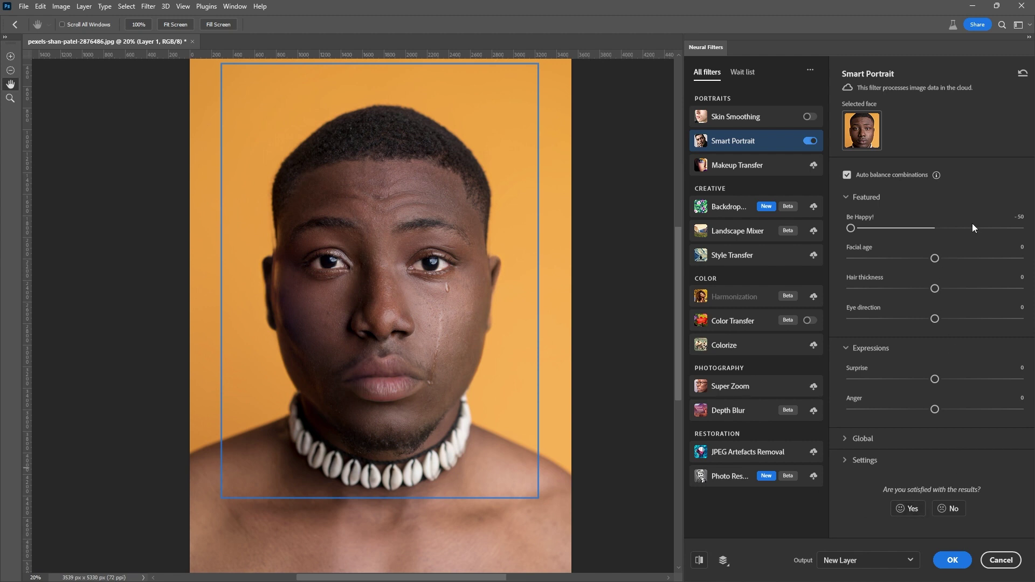
drag(973, 228, 1021, 228)
click(848, 443)
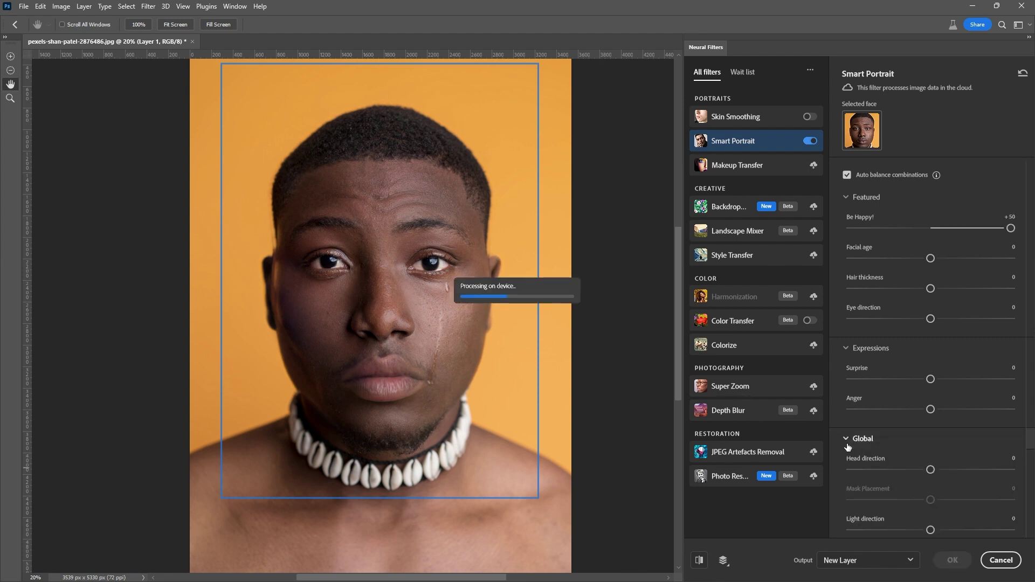
scroll(933, 456, down, 2)
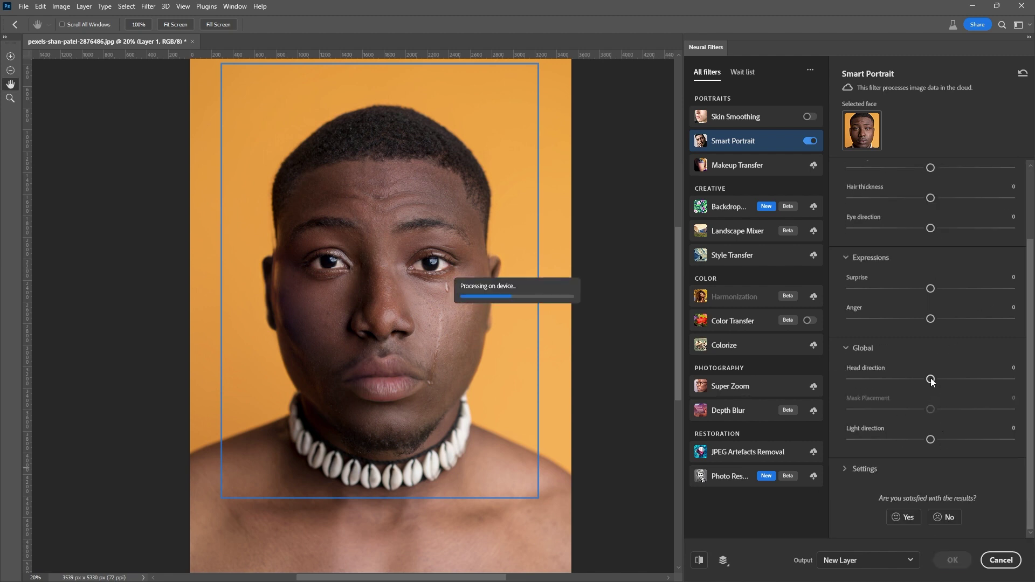
drag(932, 380, 909, 380)
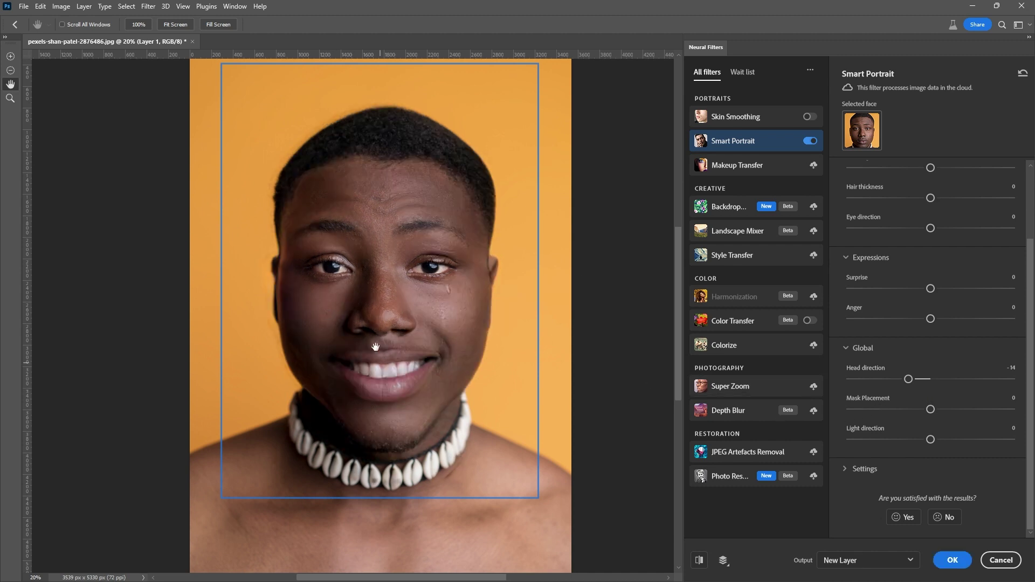
Apply the Smart Portrait result with Output set to New layer masked
click(855, 562)
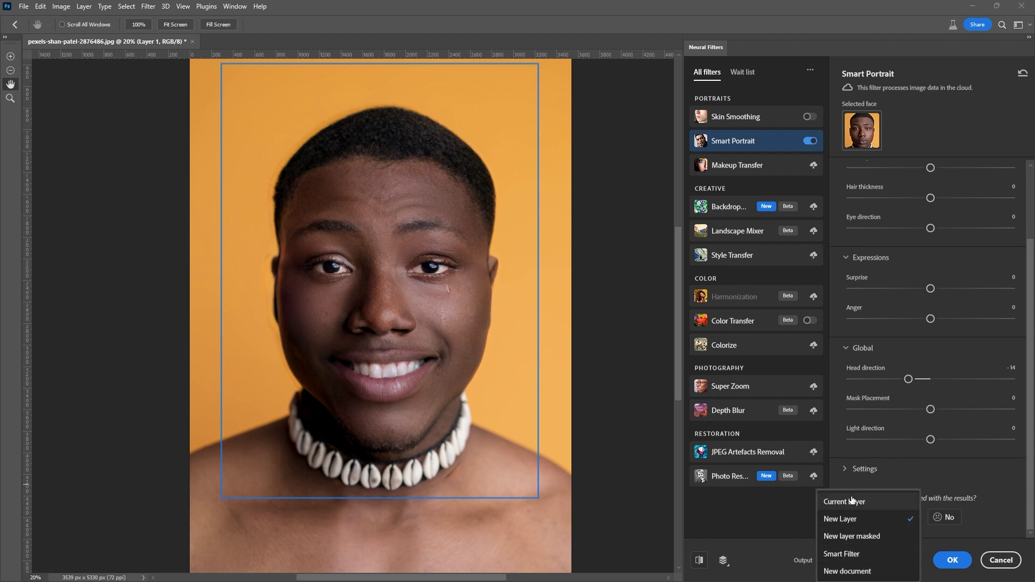
click(853, 541)
click(952, 560)
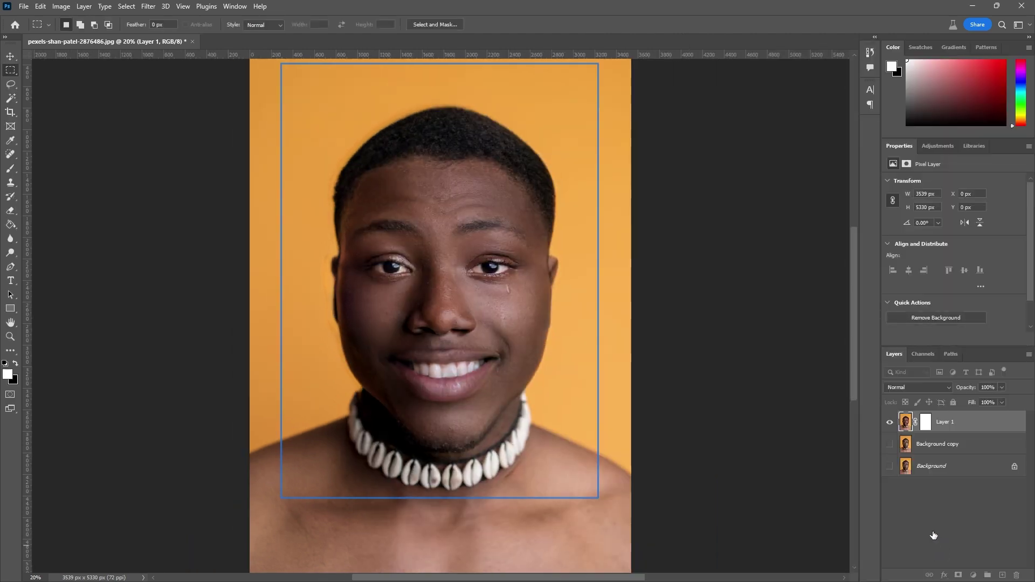
Toggle Layer 1's visibility to compare the man's smile, then open the woman's portrait
key(c)
click(889, 424)
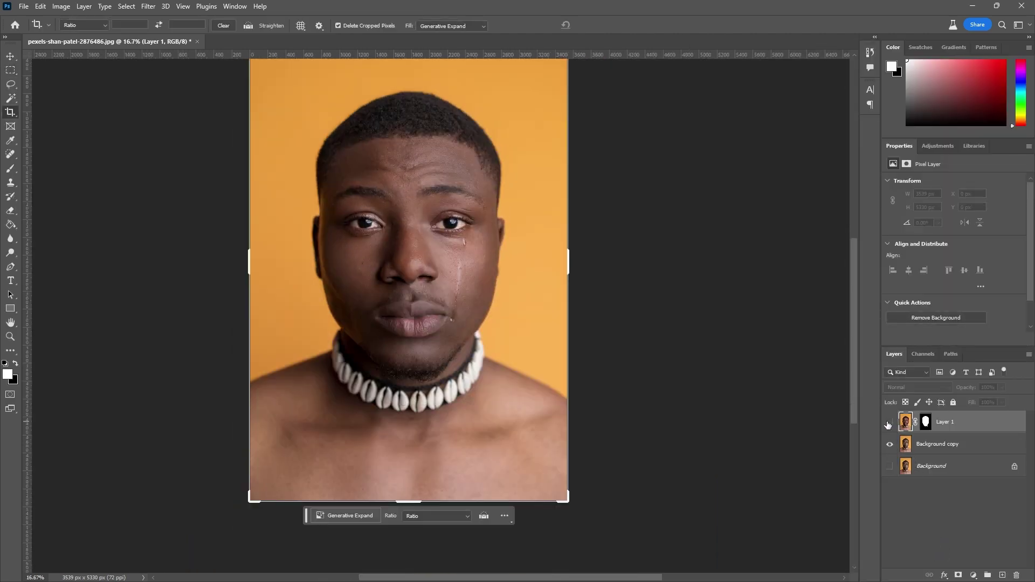
click(889, 424)
click(890, 423)
click(889, 424)
click(889, 423)
click(890, 424)
click(889, 423)
click(889, 424)
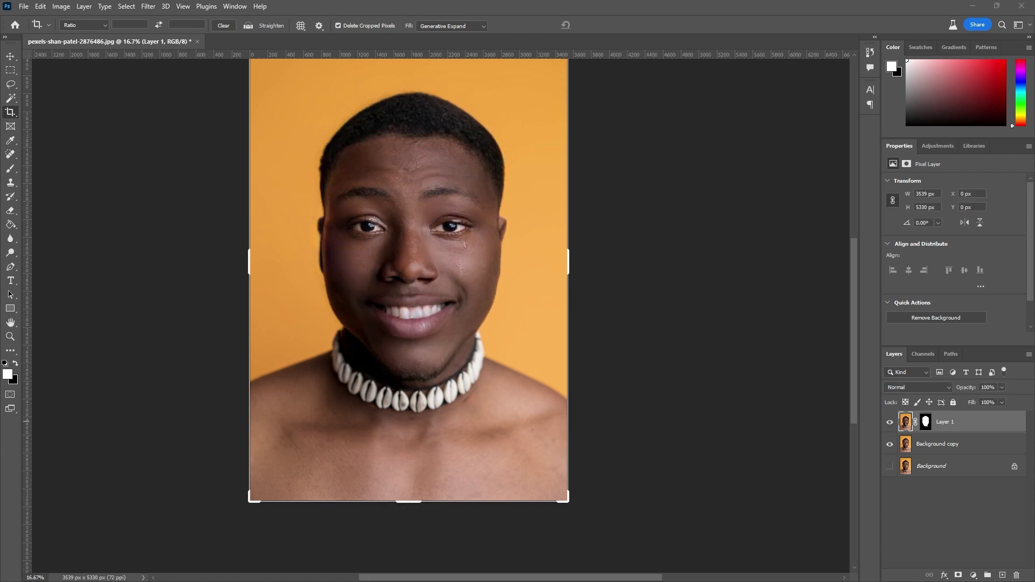
drag(652, 0, 647, 30)
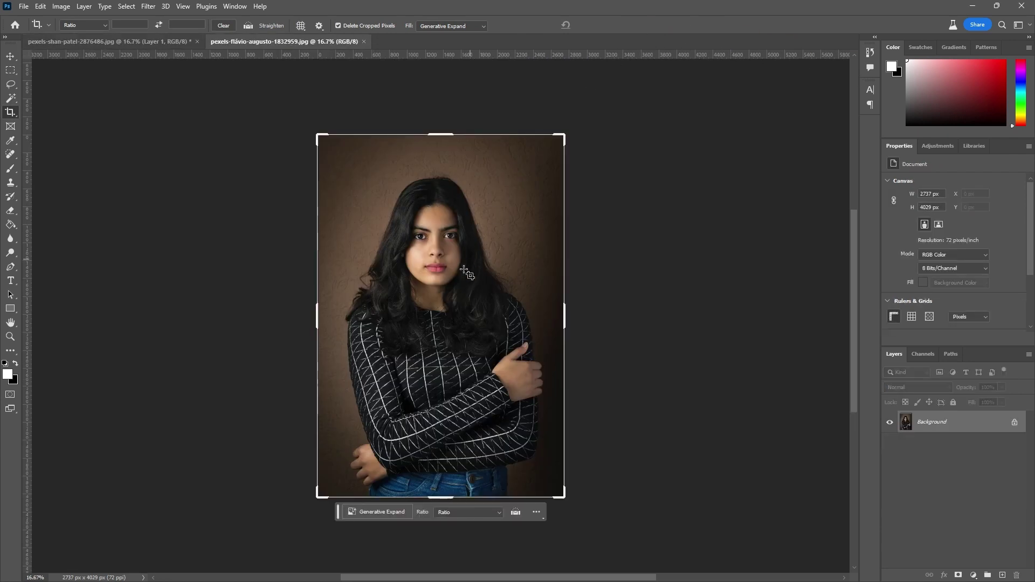
Open Neural Filters on the woman's portrait and switch on Smart Portrait
click(126, 6)
mouse_move(148, 6)
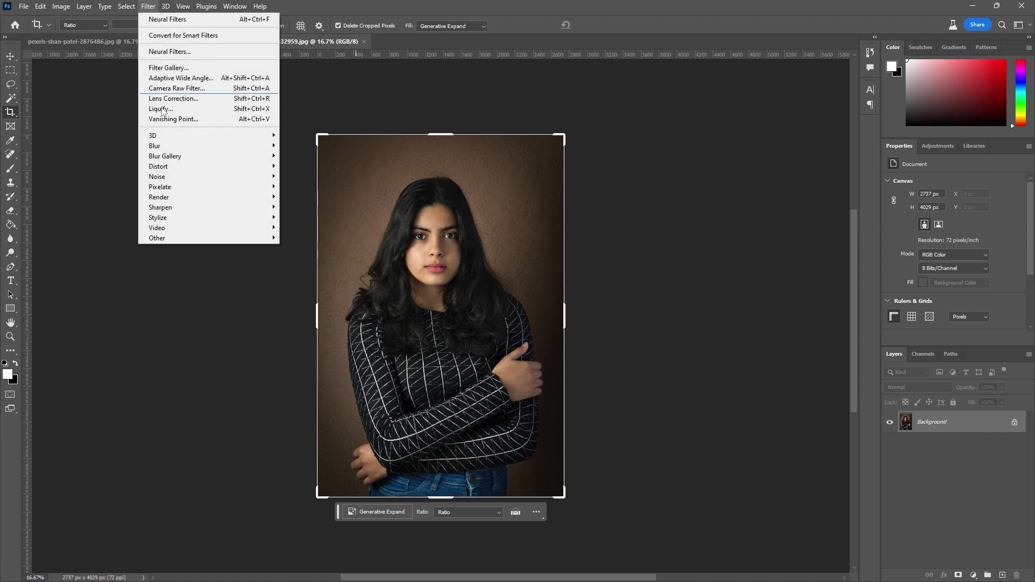
click(186, 52)
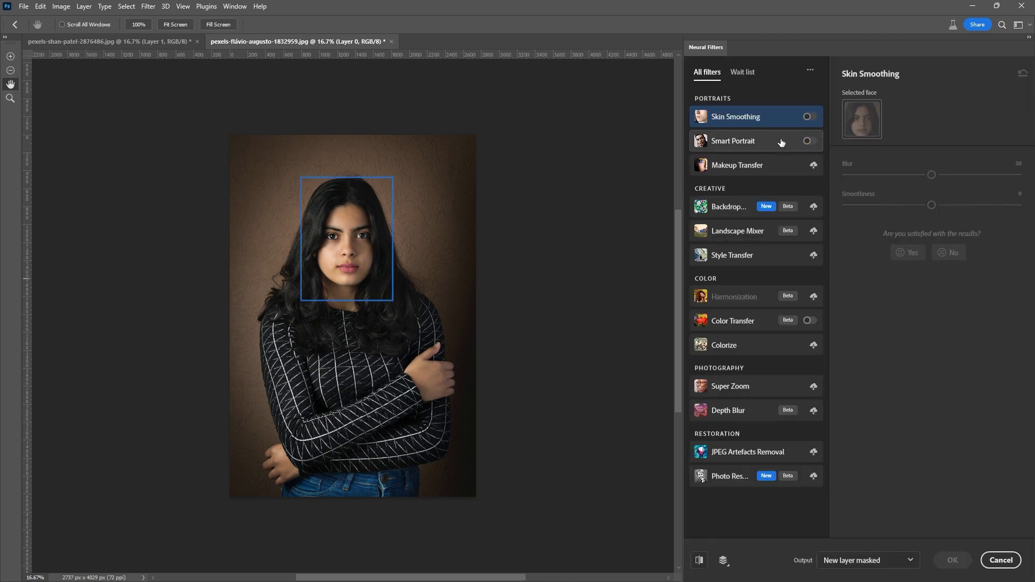
click(772, 141)
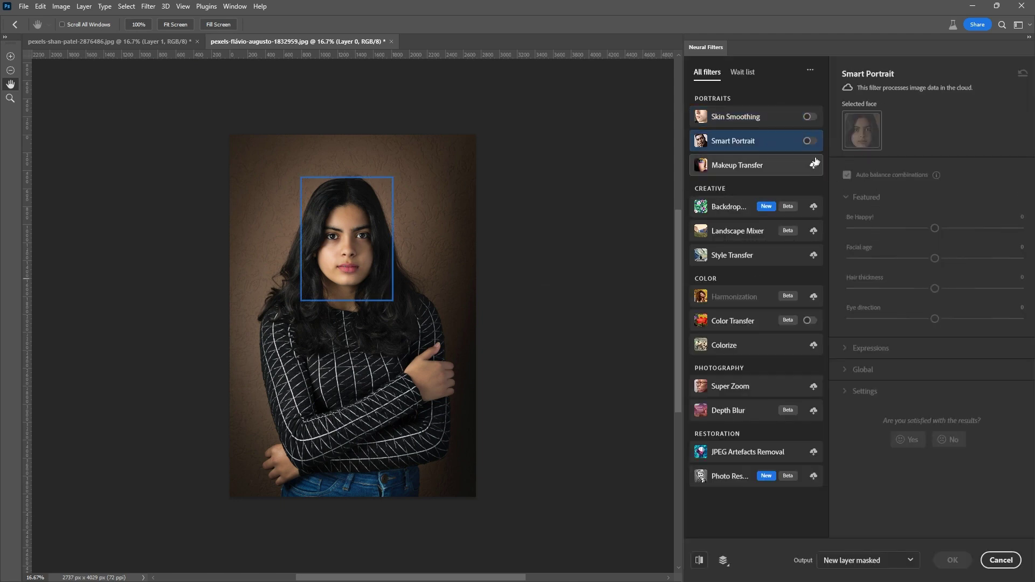
click(810, 141)
Raise Be Happy to +50 and compare her face with the original
drag(936, 230, 1020, 237)
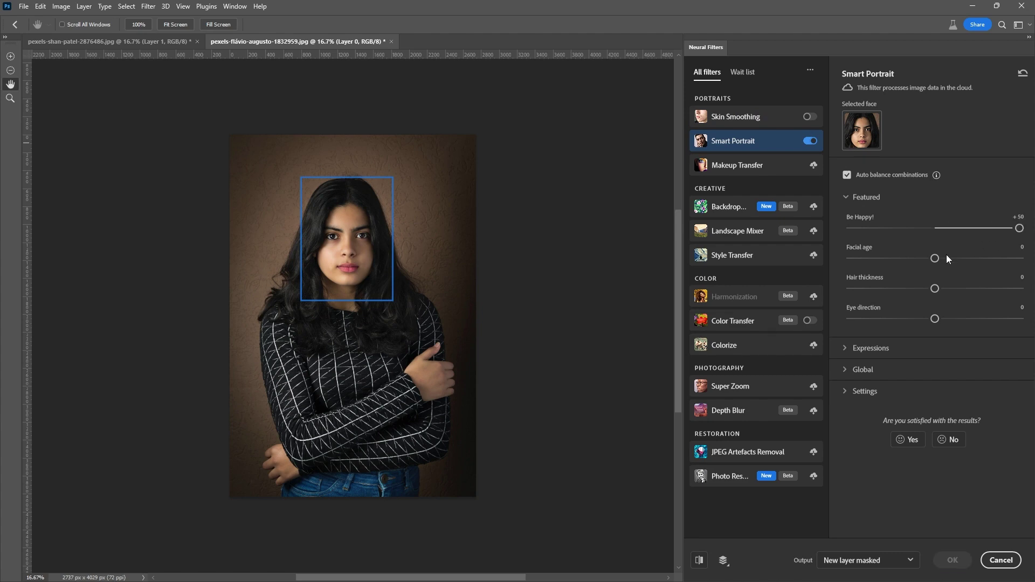
drag(936, 259, 1020, 260)
scroll(340, 263, up, 5)
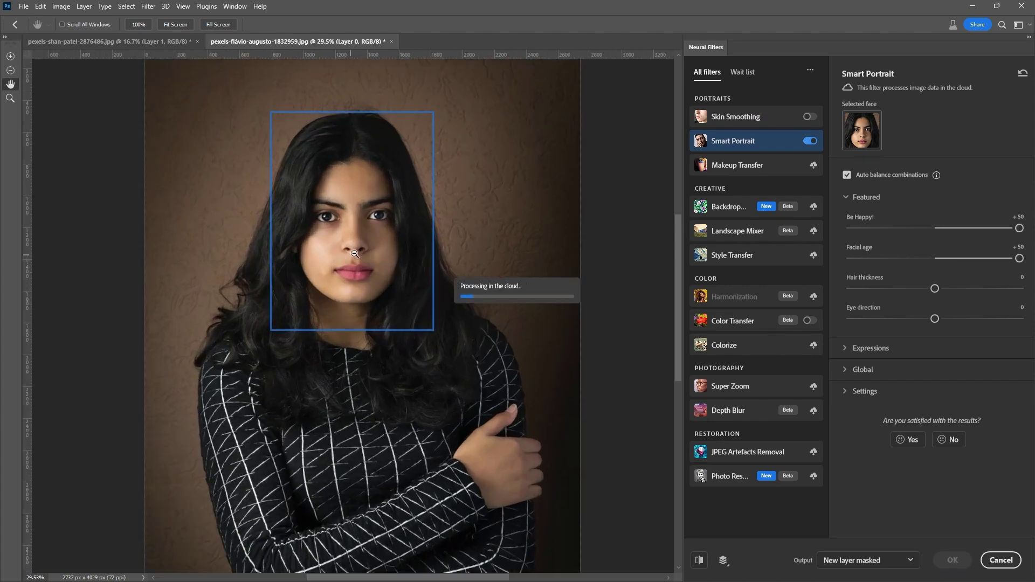
scroll(396, 234, down, 2)
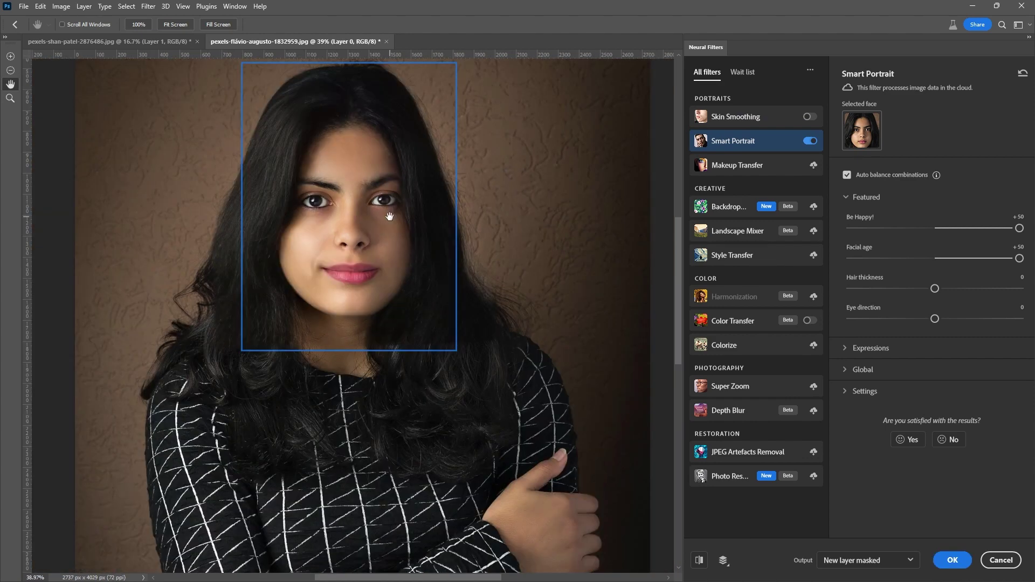
click(700, 560)
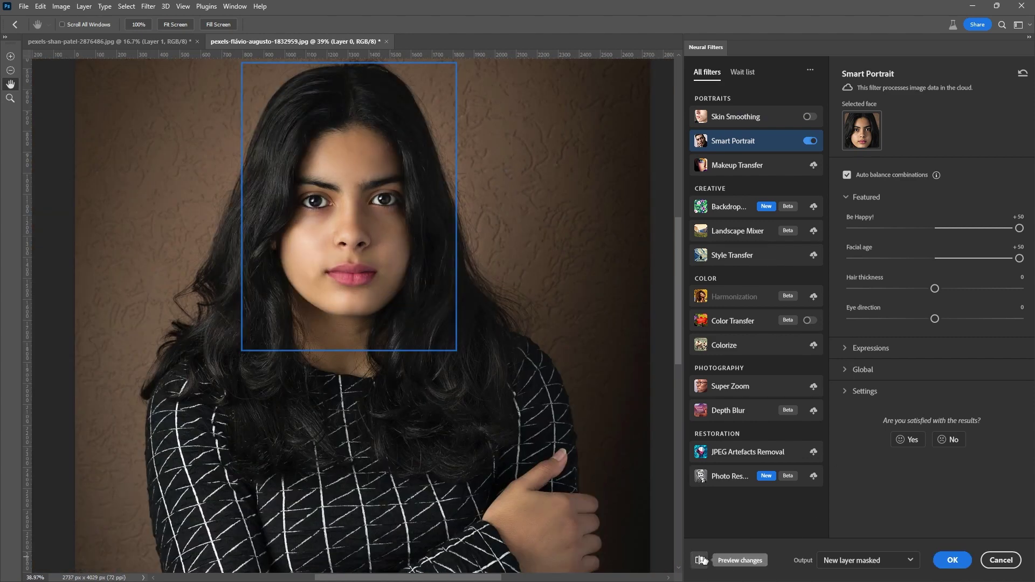
click(700, 561)
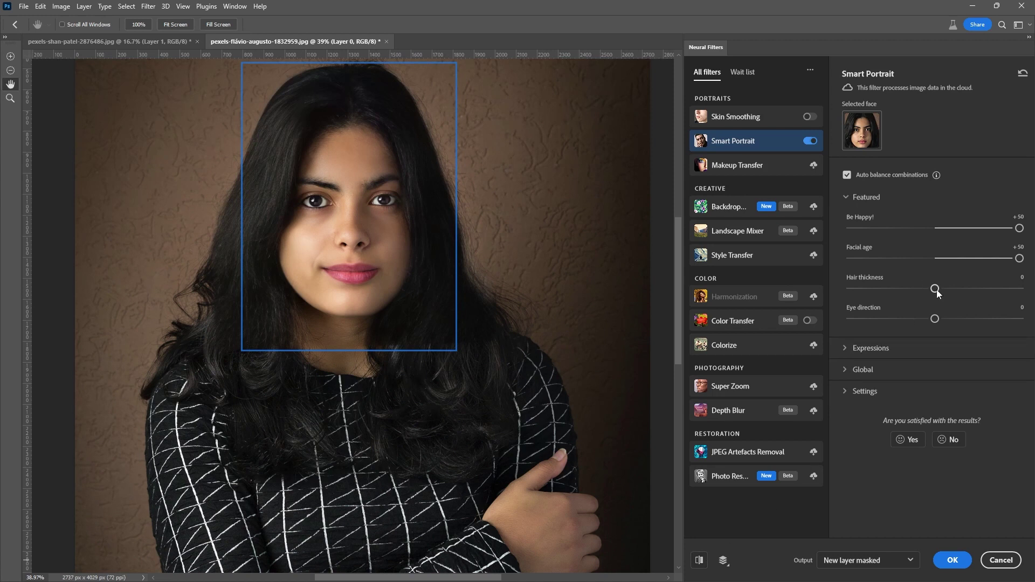
Reduce Hair thickness to -50 and flip between the filtered result and the original
drag(936, 292, 852, 292)
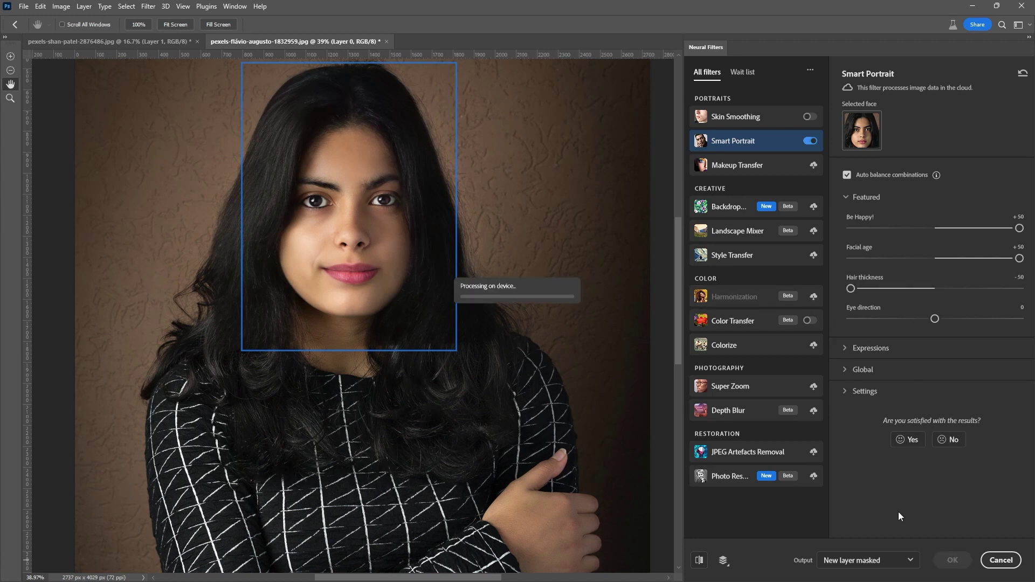
click(701, 561)
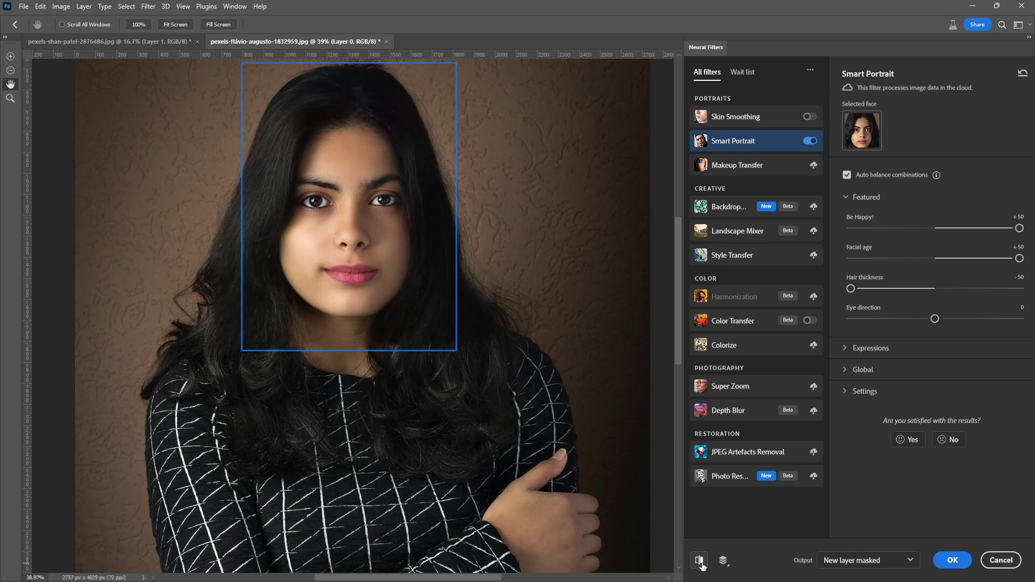
click(700, 561)
click(701, 561)
click(701, 561)
click(700, 560)
click(700, 561)
click(701, 561)
Drop Be Happy to -50, return Hair thickness to 0, and cancel the filter
drag(935, 228, 851, 228)
drag(851, 289, 935, 289)
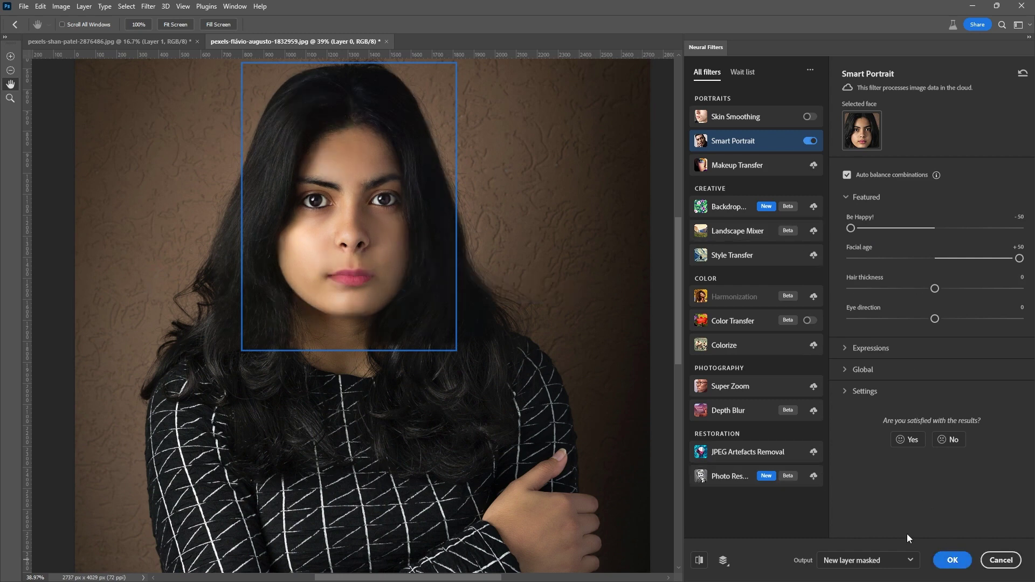
click(1002, 561)
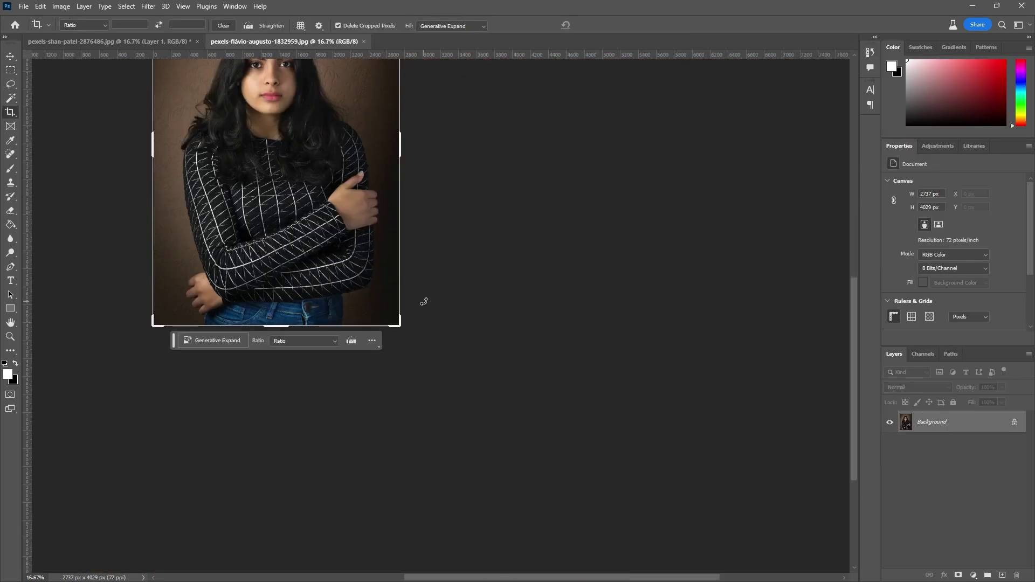
Zoom in on her face, lasso around the mouth, and bring up the Generative Fill prompt
scroll(258, 120, up, 2)
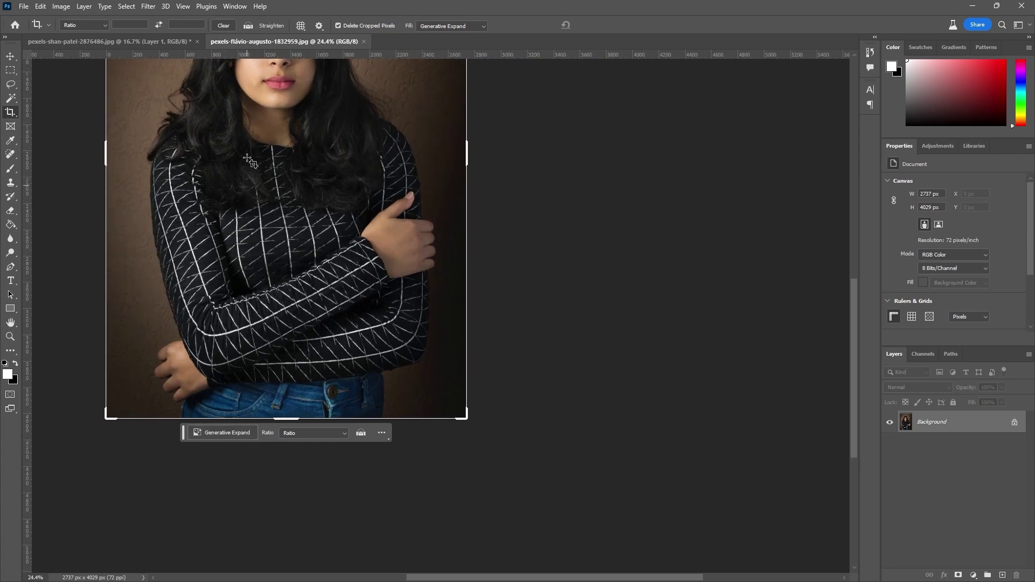
scroll(251, 116, up, 4)
scroll(263, 180, up, 3)
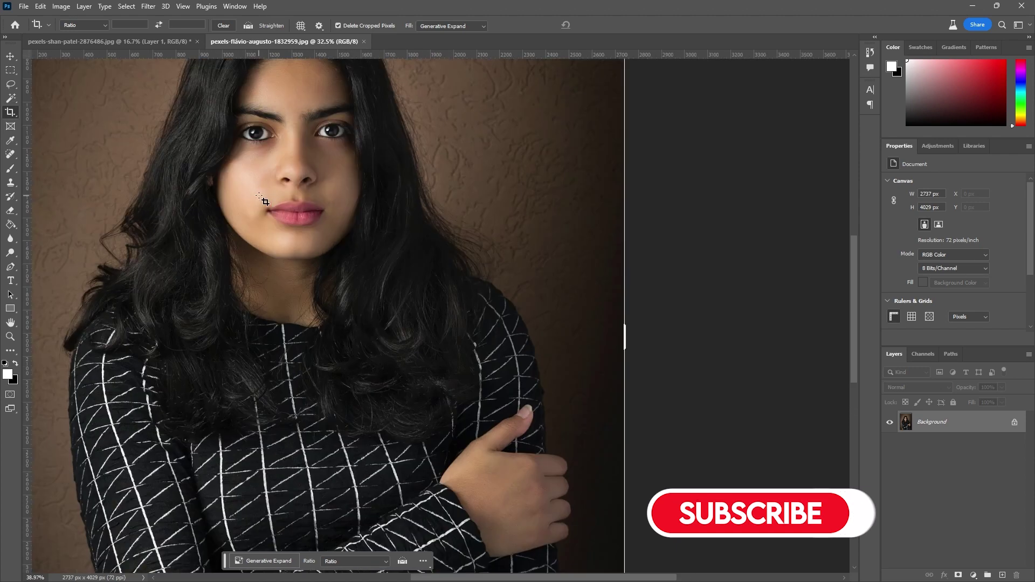
drag(213, 173, 270, 222)
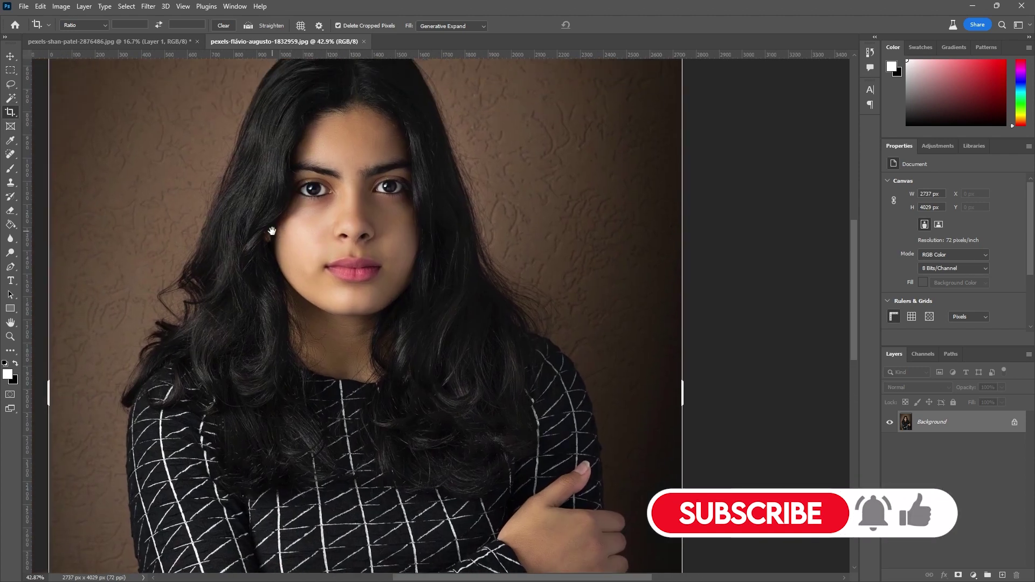
key(l)
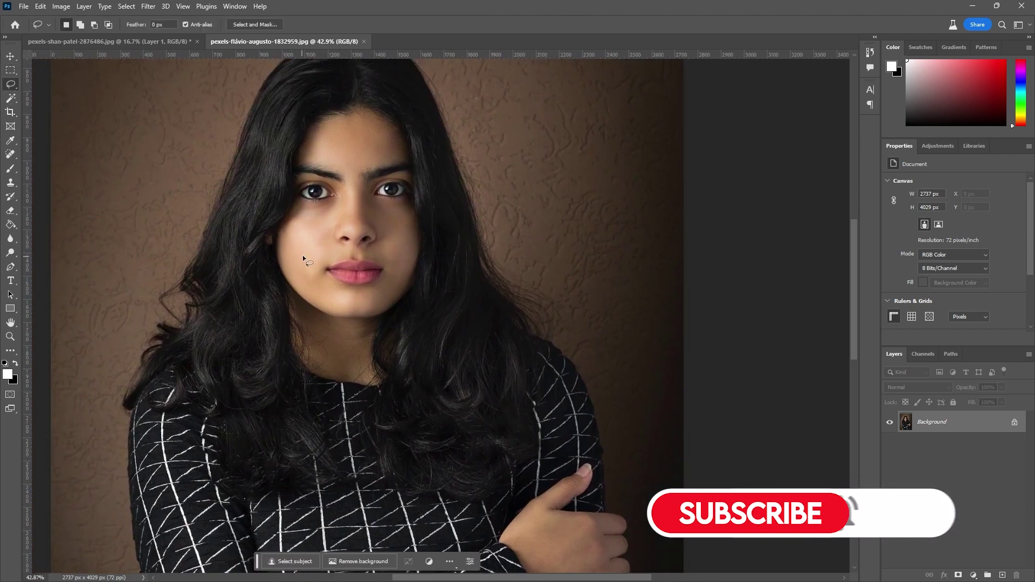
mouse_move(305, 248)
mouse_down()
mouse_move(405, 252)
mouse_move(408, 273)
mouse_up()
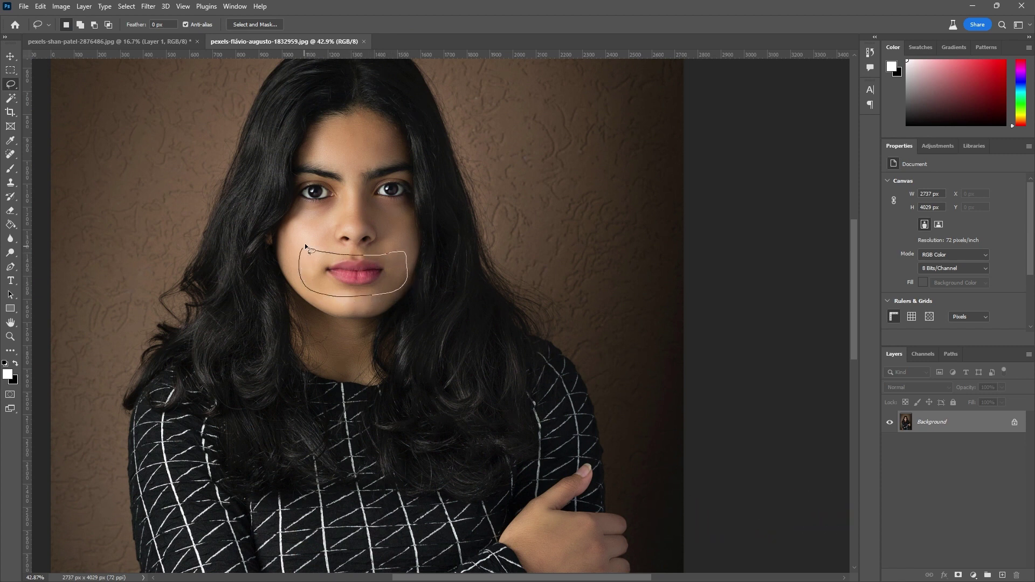
drag(305, 244, 306, 246)
click(284, 309)
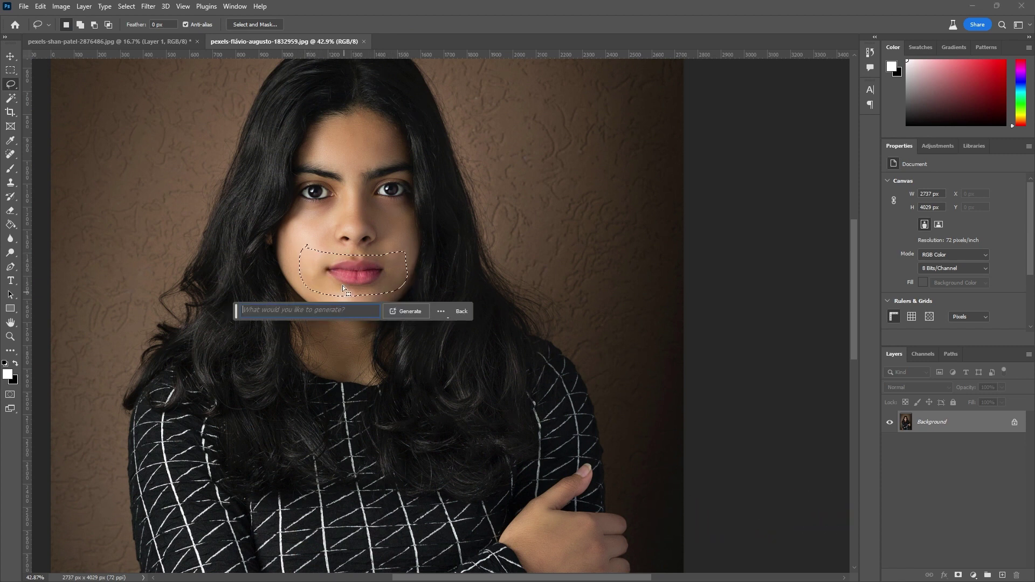
Generate a smile with the Generative Fill prompt 'Smiling, teeth' and show variation 3 of 3
text(Smiling,)
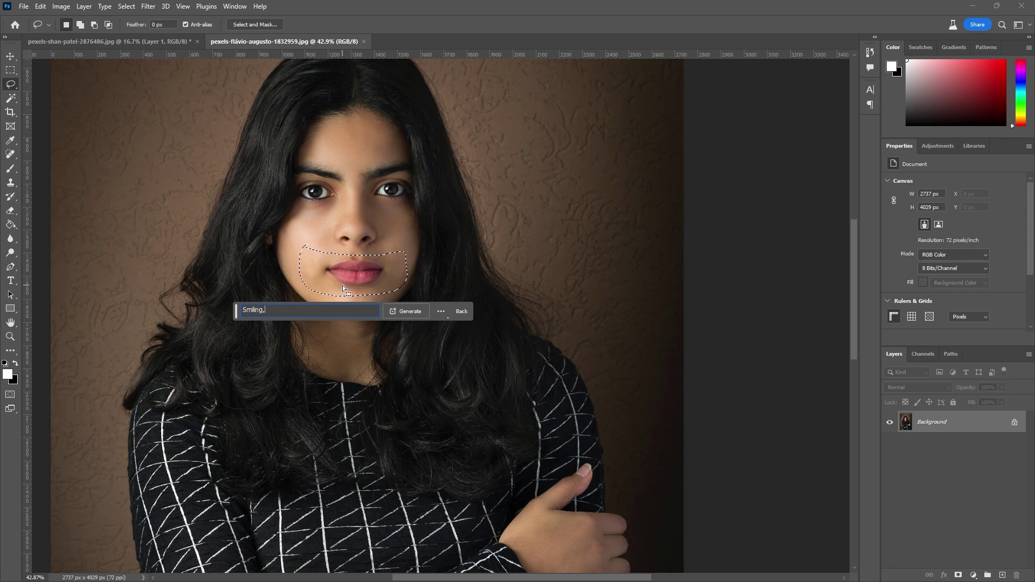
text( teeth)
click(402, 312)
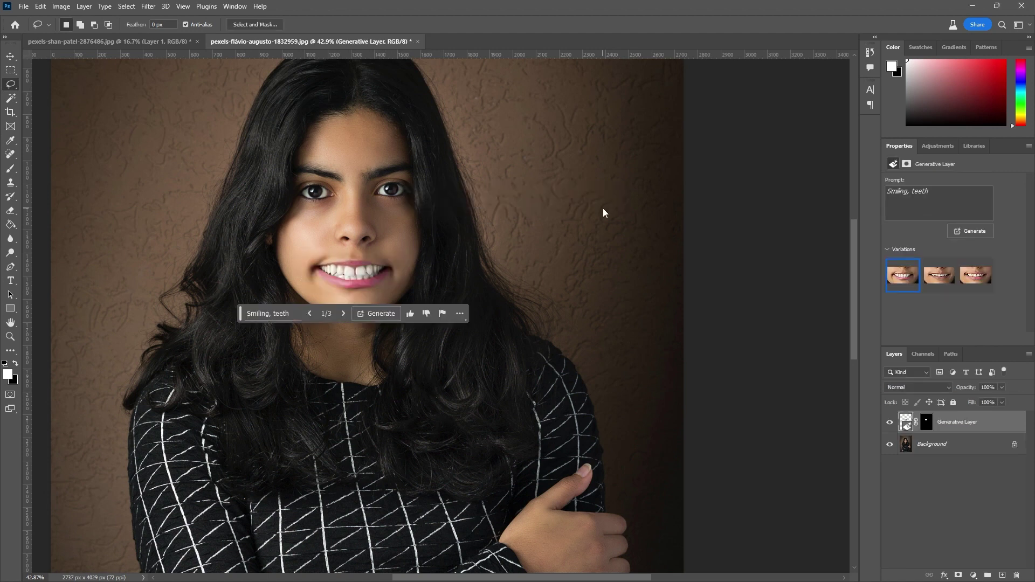
click(343, 313)
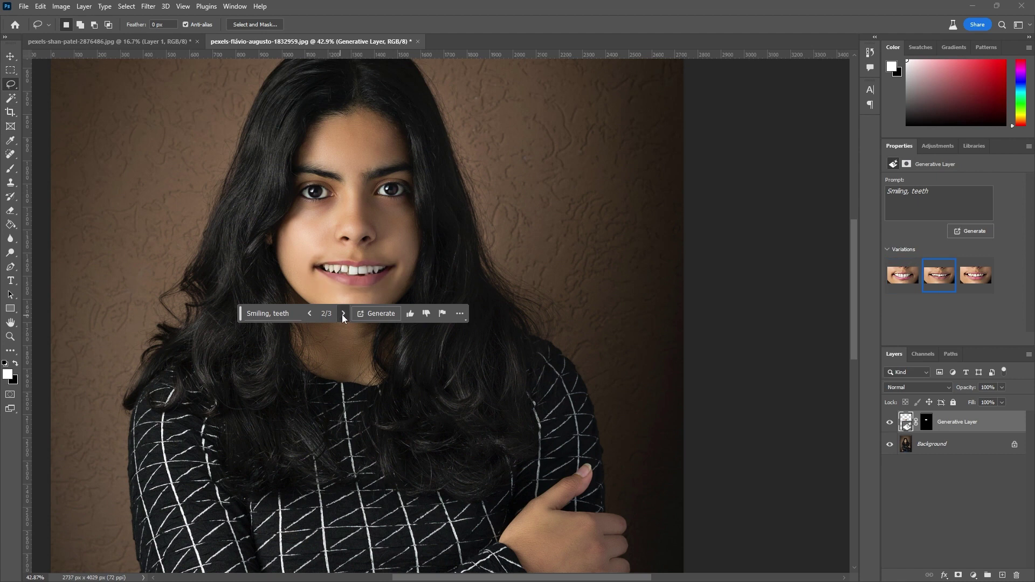
click(342, 314)
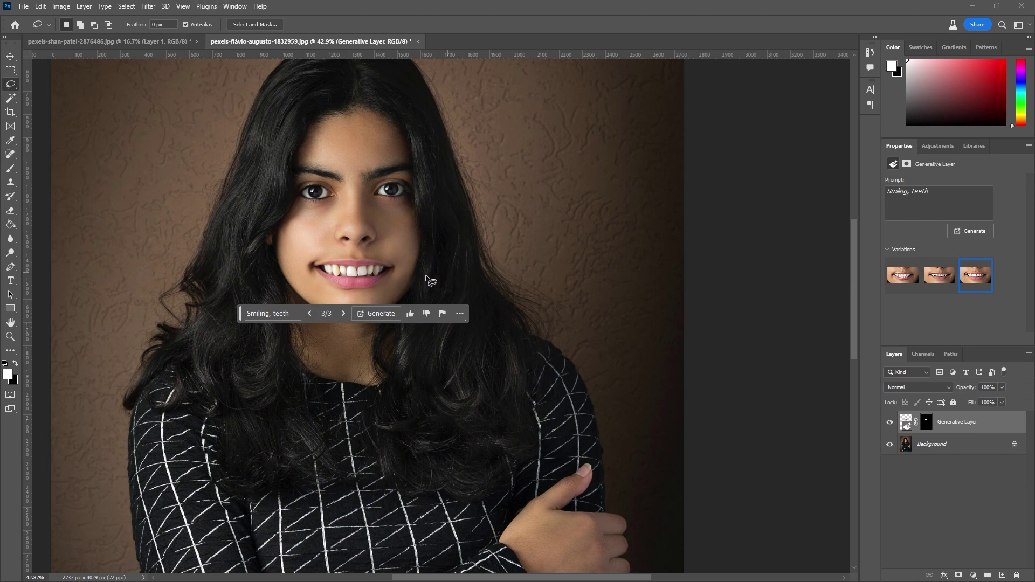
Shorten the prompt to 'Smiling' by removing 'teeth' and regenerate
click(286, 312)
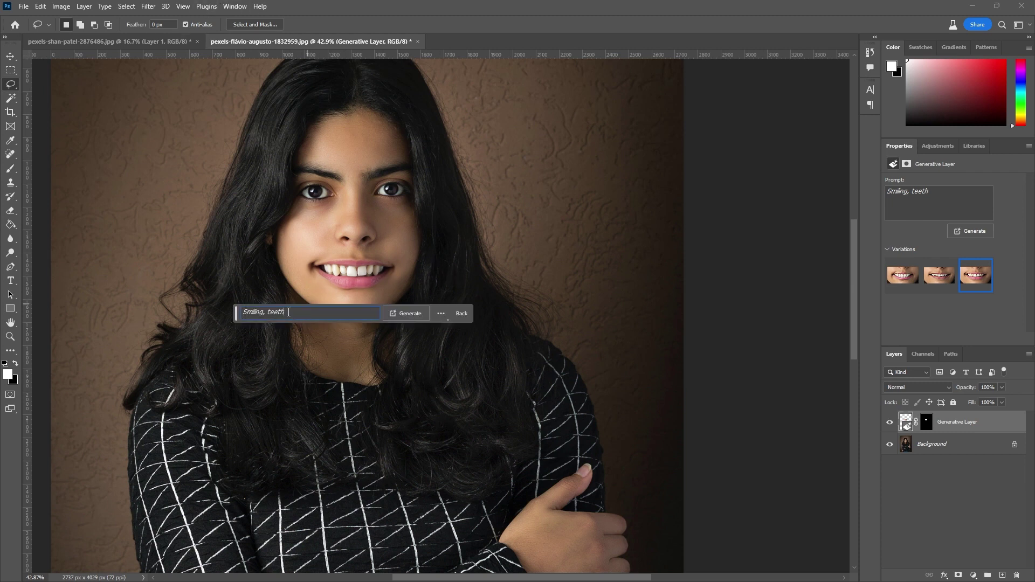
drag(285, 311, 264, 311)
key(BackSpace)
click(403, 313)
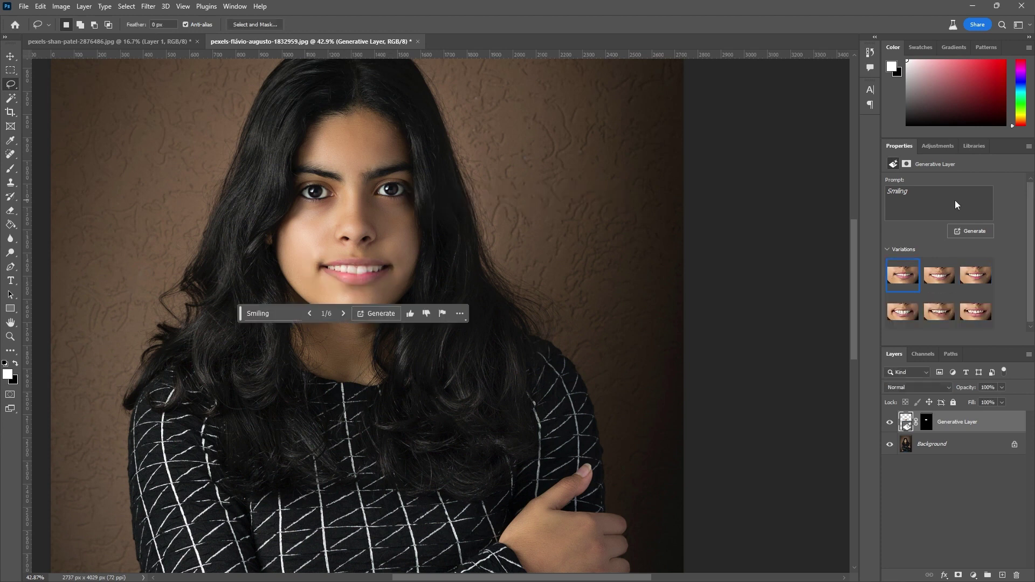
Browse the six smile variations and apply the third thumbnail
click(344, 314)
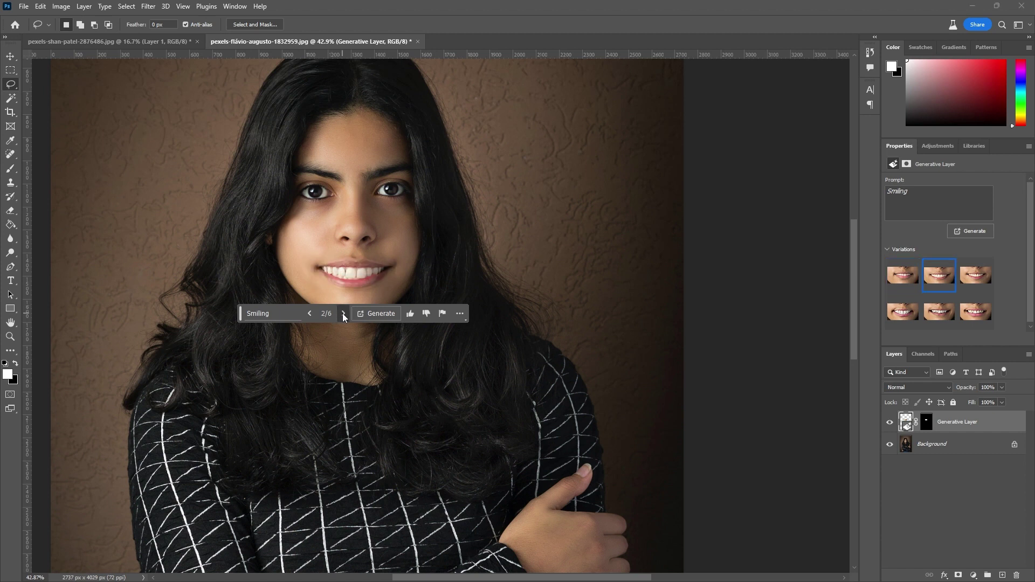
click(344, 313)
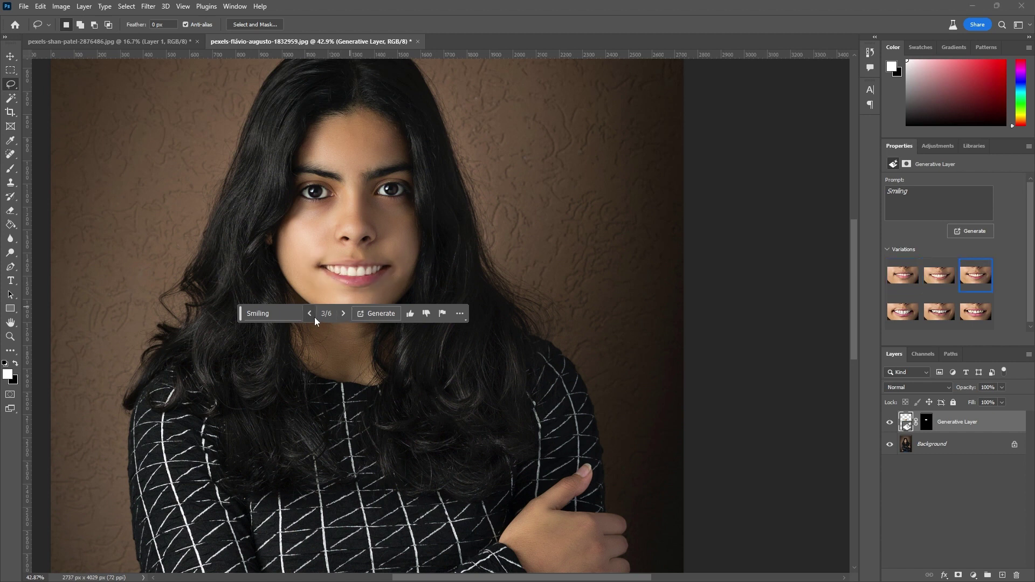
click(892, 286)
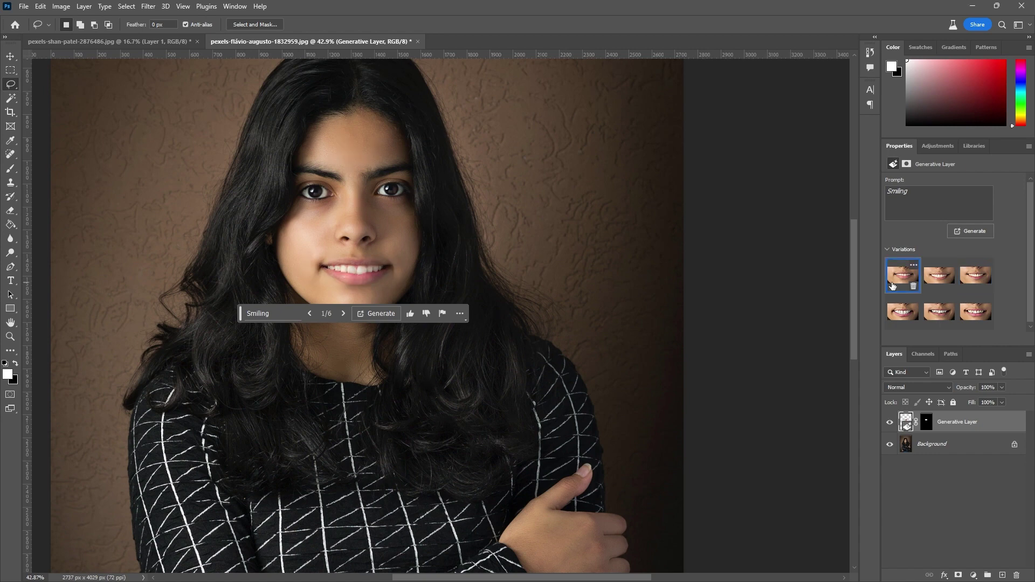
click(975, 275)
Toggle the Generative Layer's visibility twice to compare before and after, ending with it visible
click(978, 500)
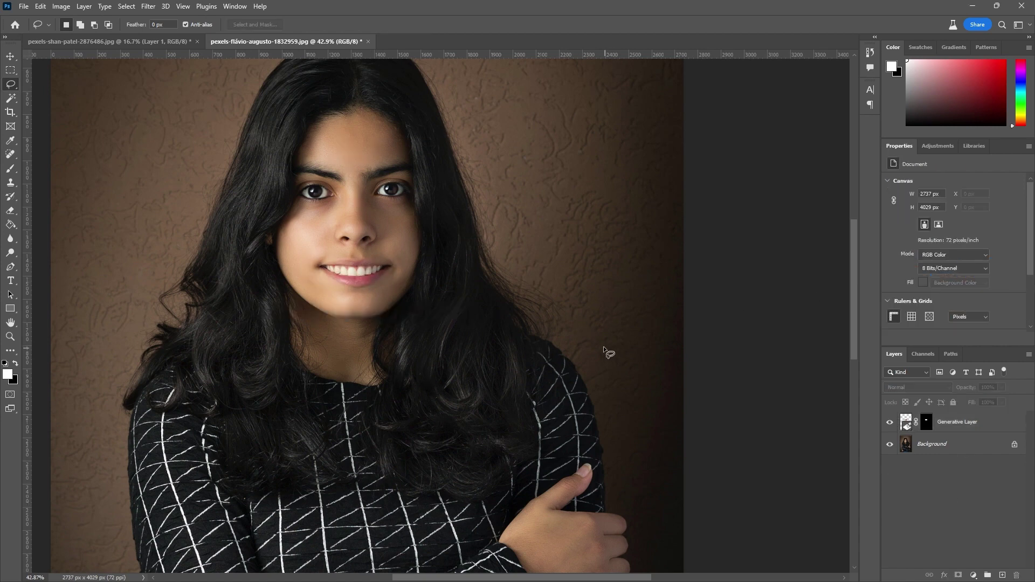
scroll(441, 264, down, 3)
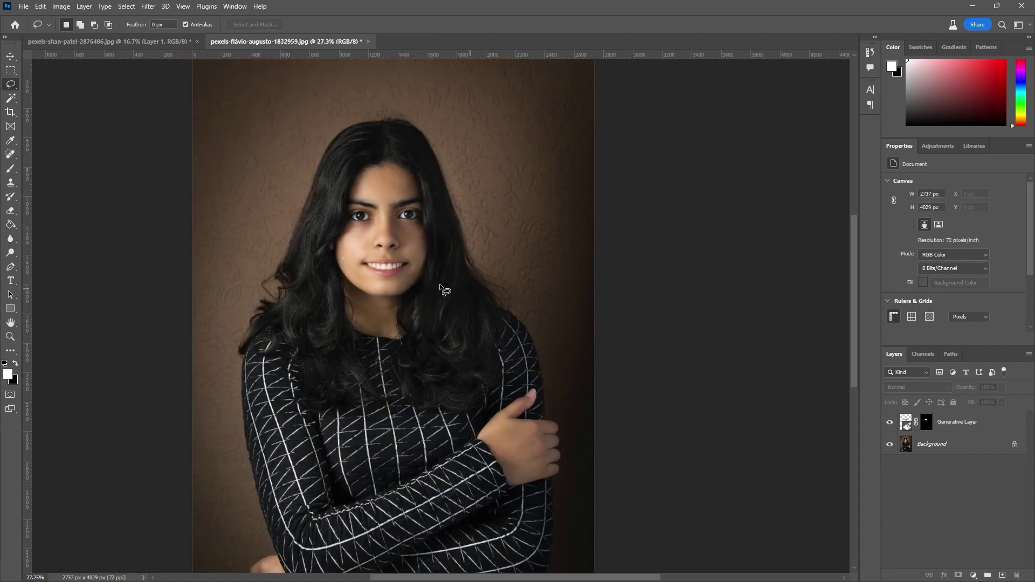
click(890, 422)
click(890, 423)
click(891, 423)
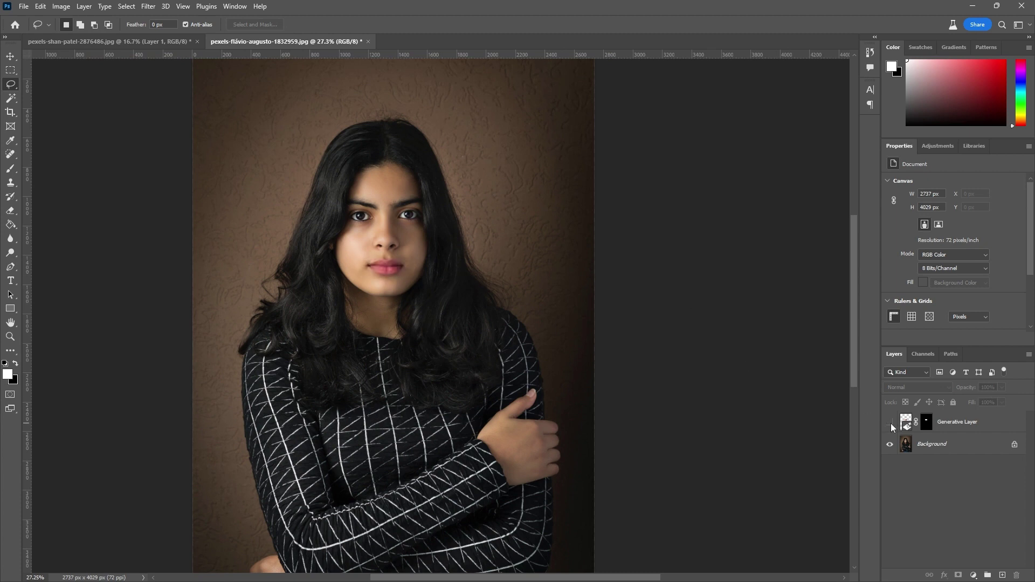
click(890, 423)
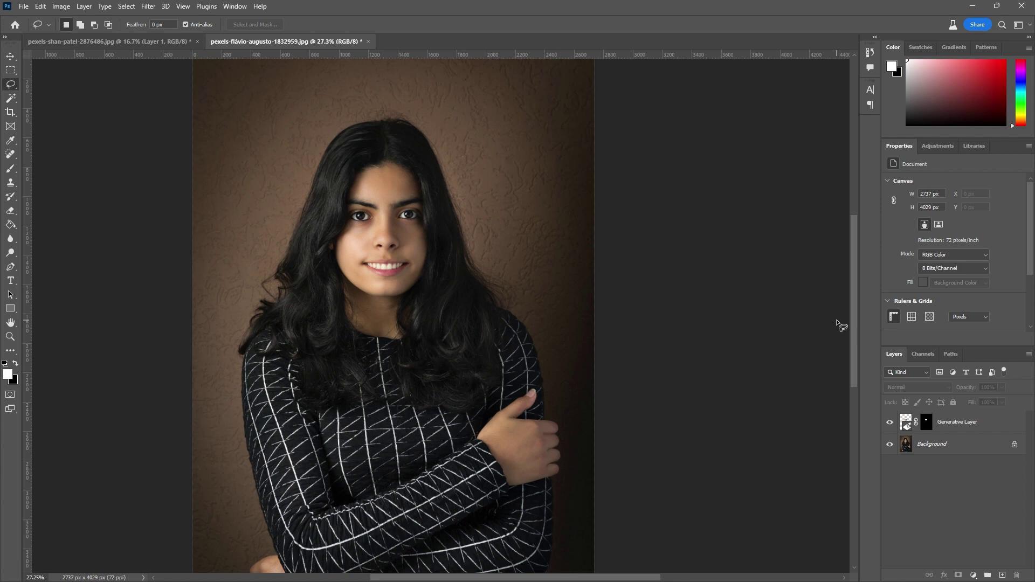